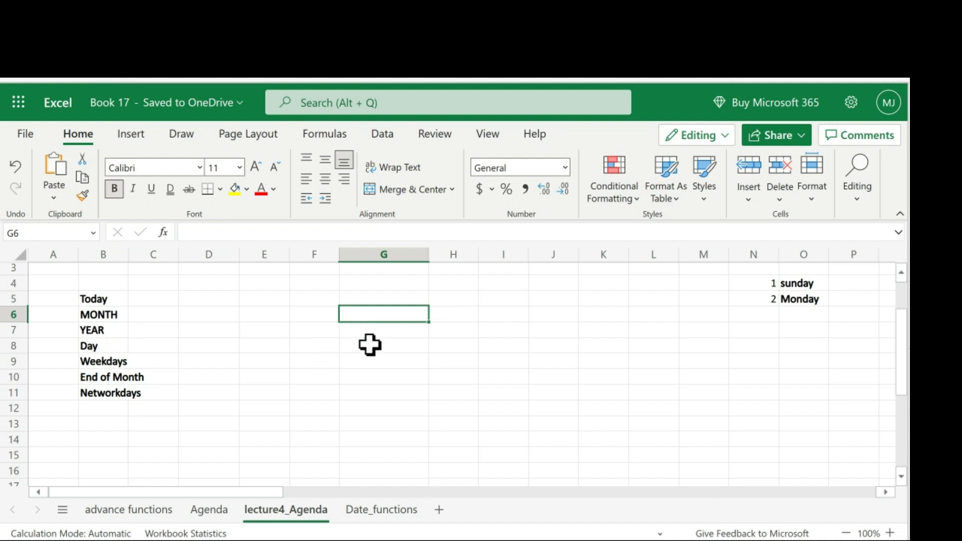
- Enter the formula =TODAY() in G5 beside the Today label
scroll(290, 358, "up", 2)
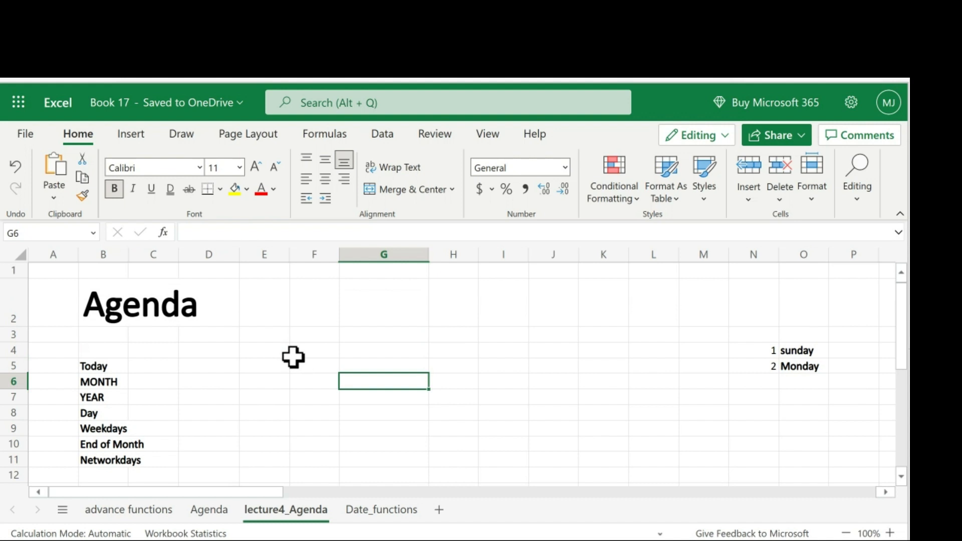
left_click(360, 365)
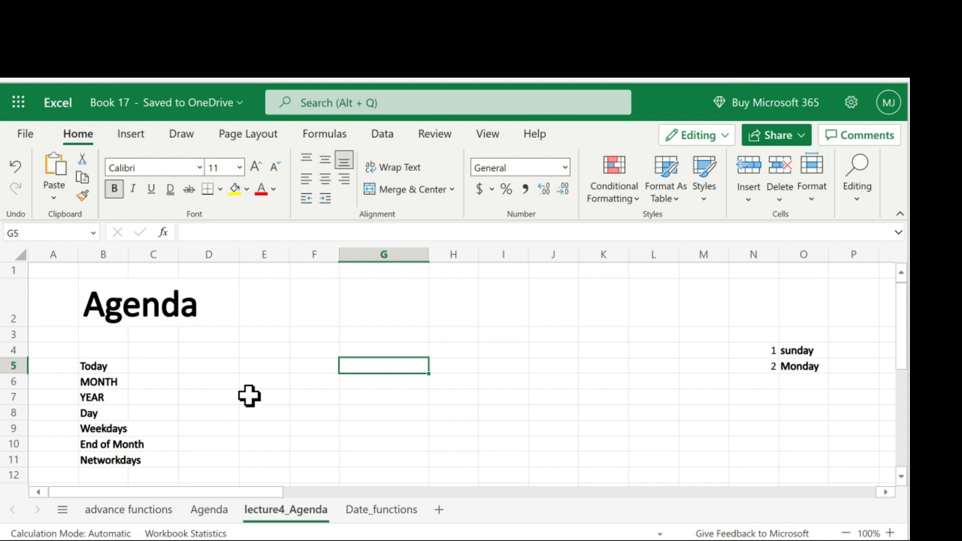
type("=")
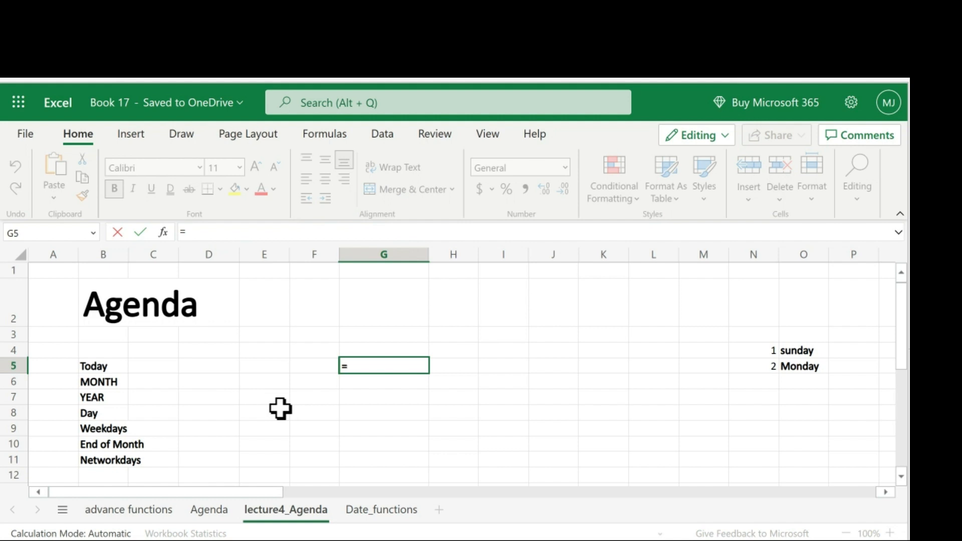
type("to")
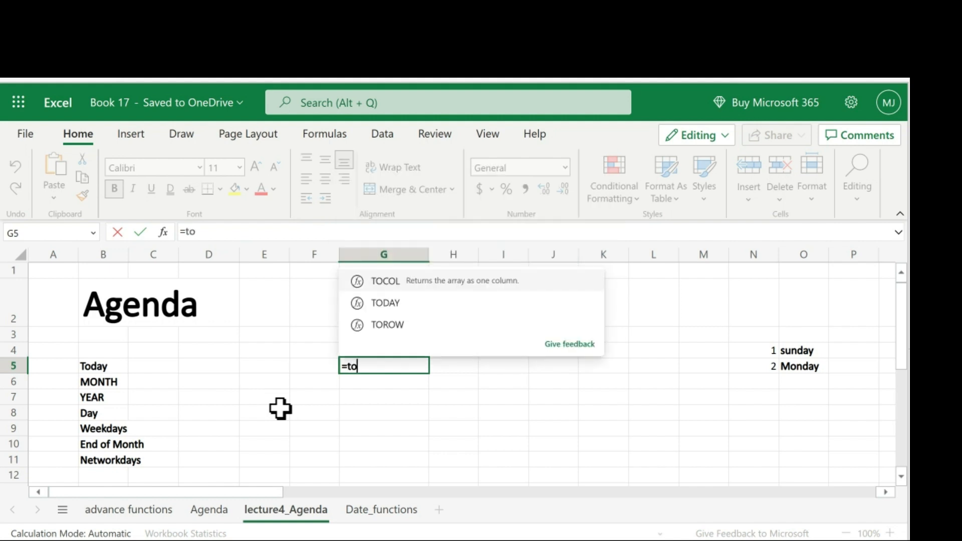
key("Down")
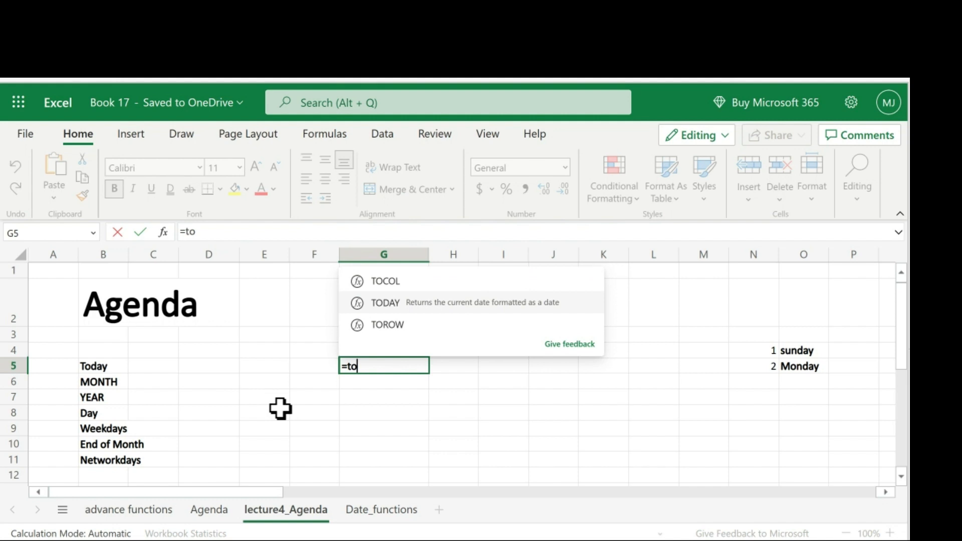
key("Tab")
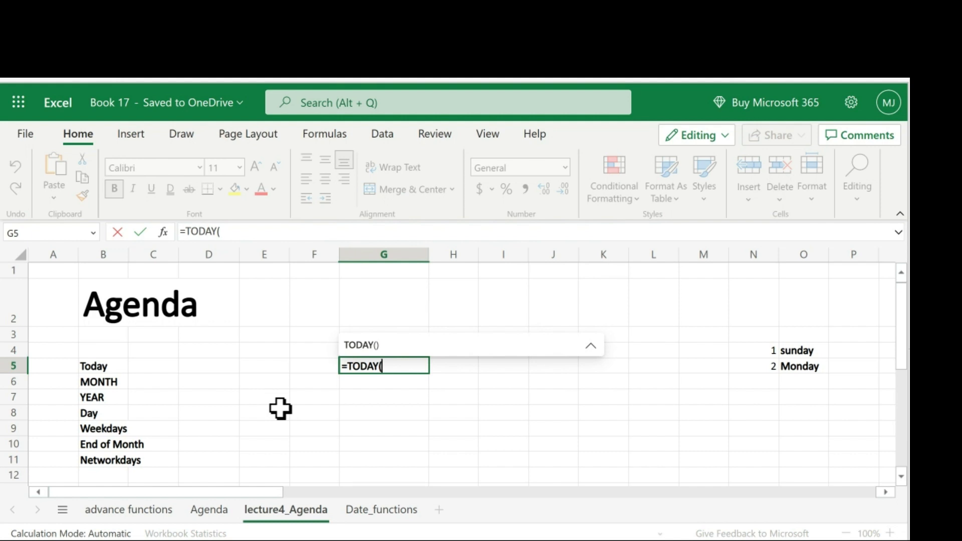
type(")")
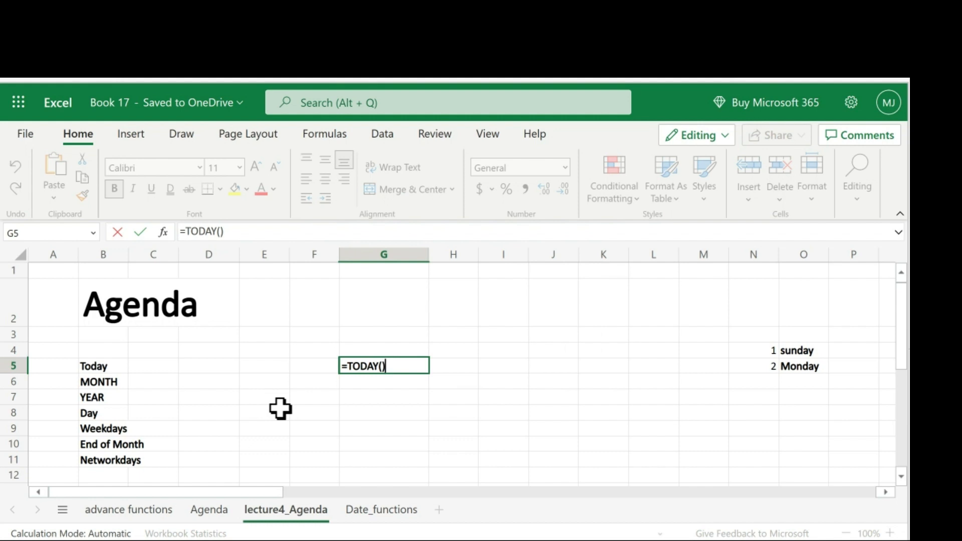
key("Return")
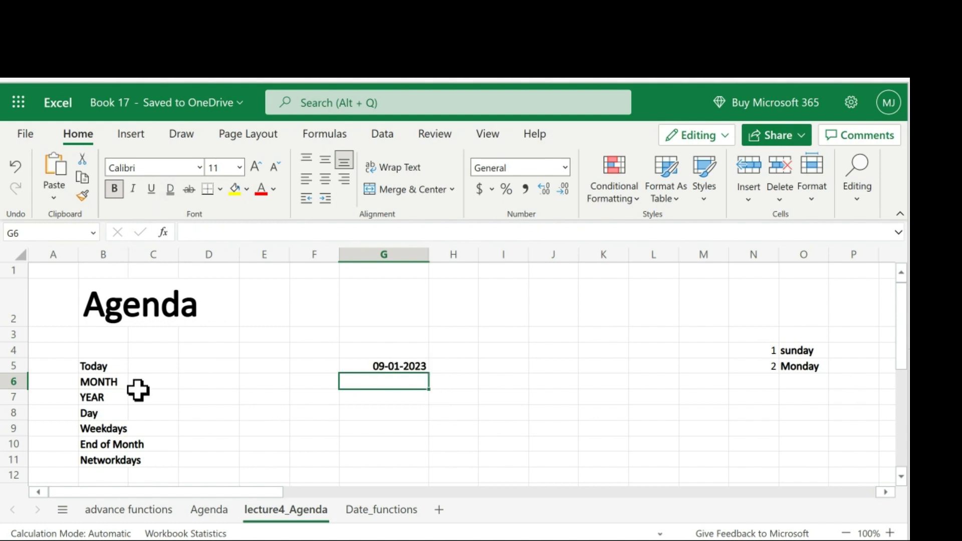
- Enter =MONTH(G5) in G6 beside the MONTH label to extract the month of today's date
left_click(101, 381)
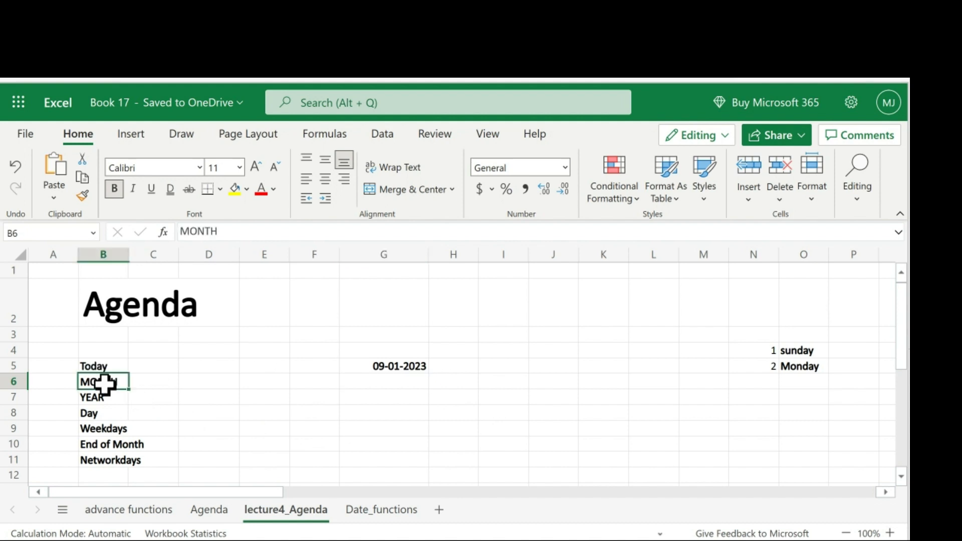
left_click(393, 384)
type("=")
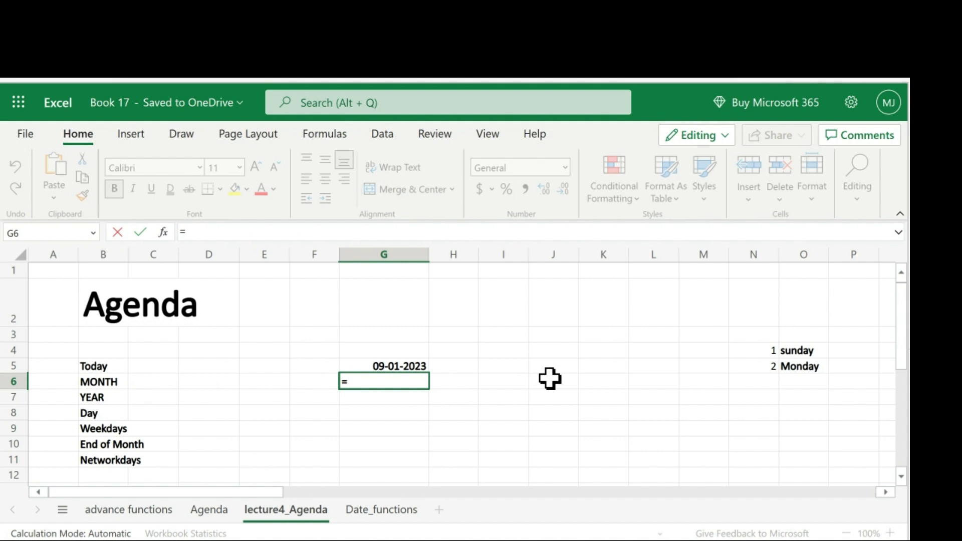
type("mo")
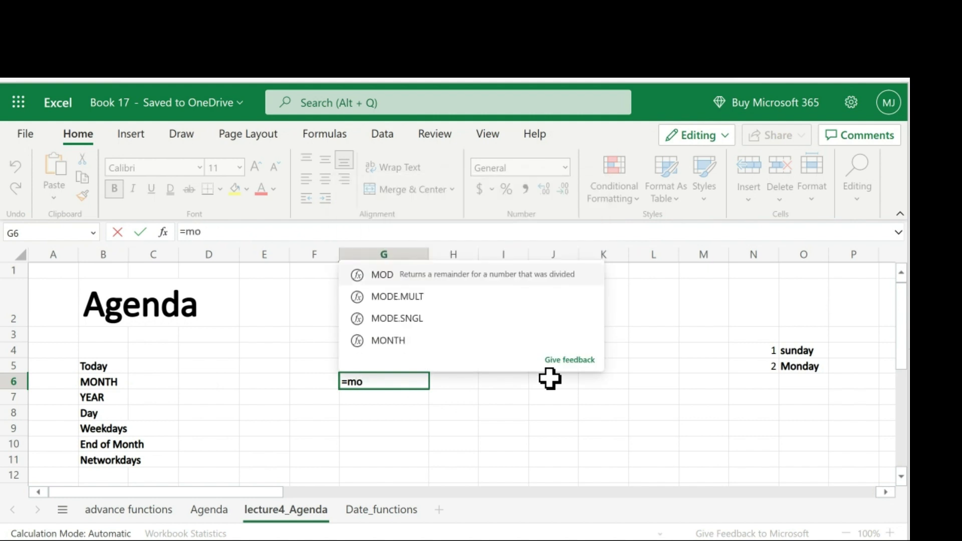
key("Down")
key("Down")
key("Down")
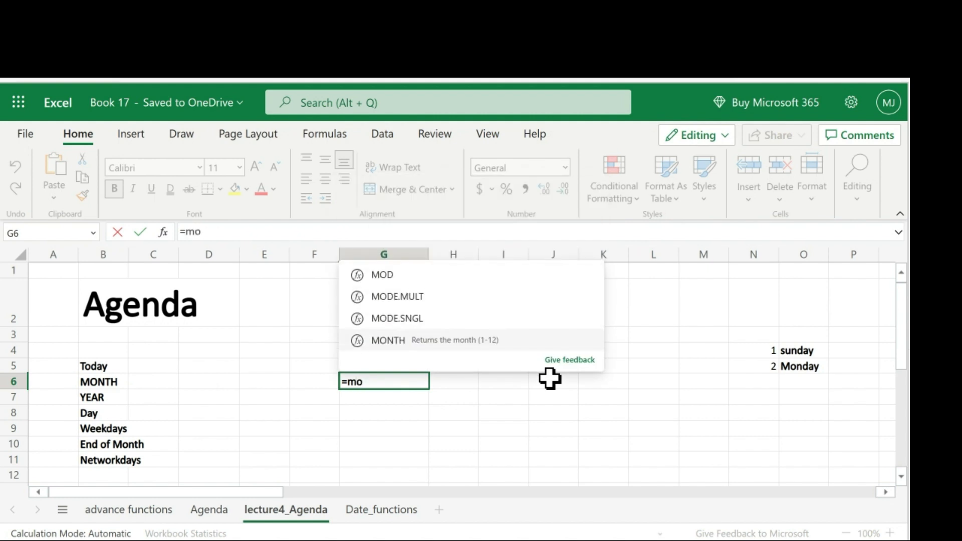
key("Tab")
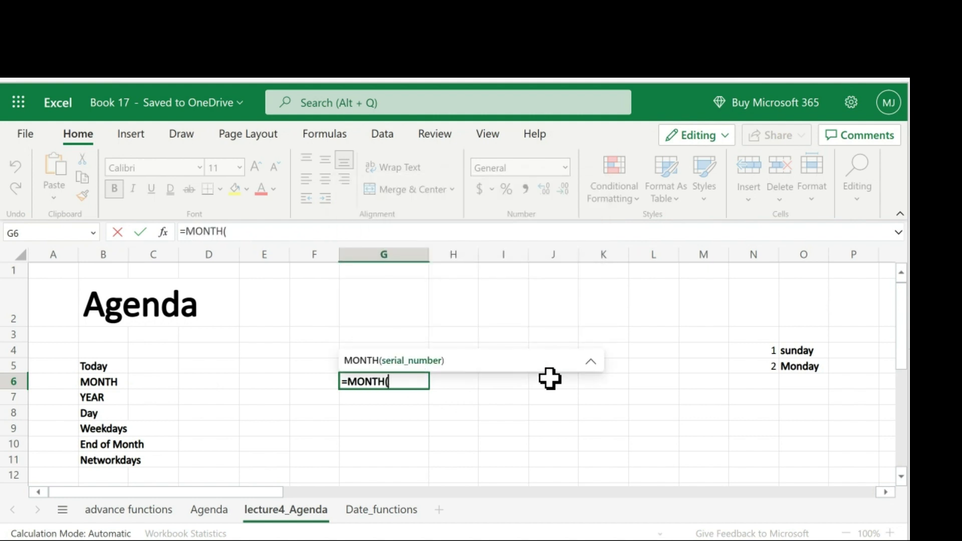
left_click(317, 368)
left_click(354, 366)
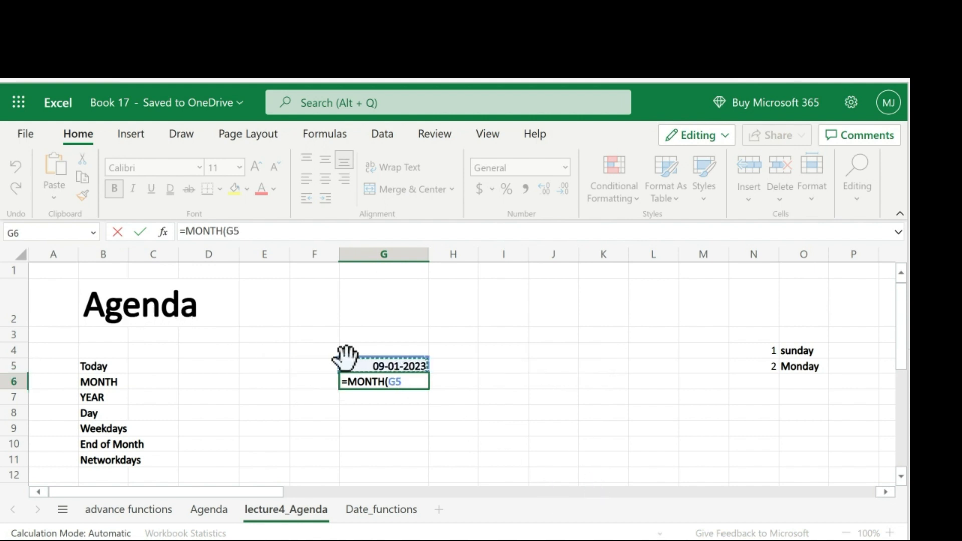
type(")")
key("Return")
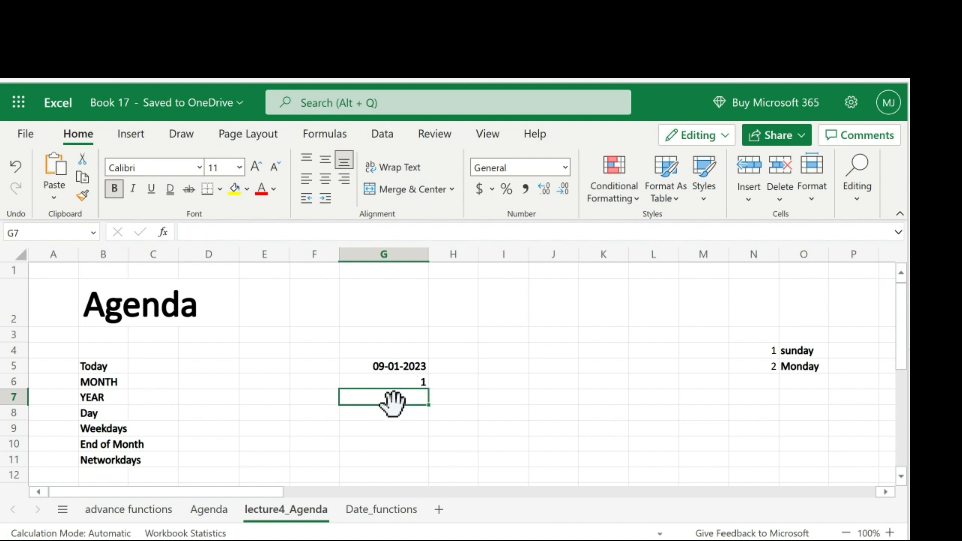
- Enter =YEAR(G5) in G7 beside the YEAR label
type("=ye")
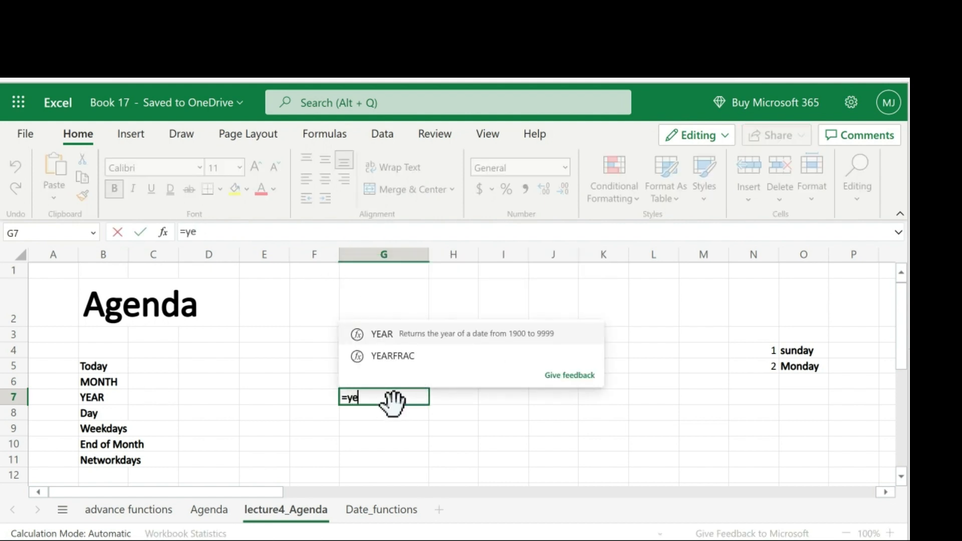
type("a")
key("Tab")
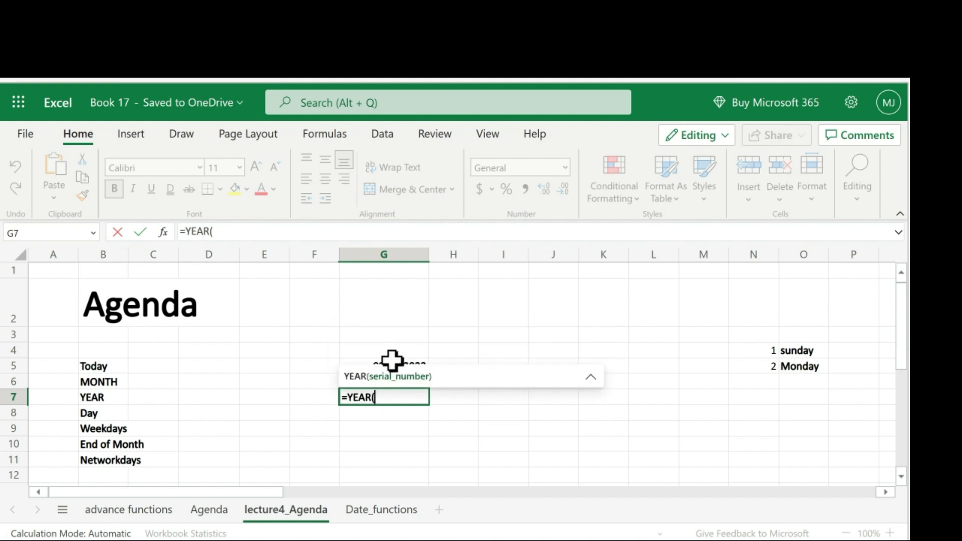
left_click(391, 362)
key("Return")
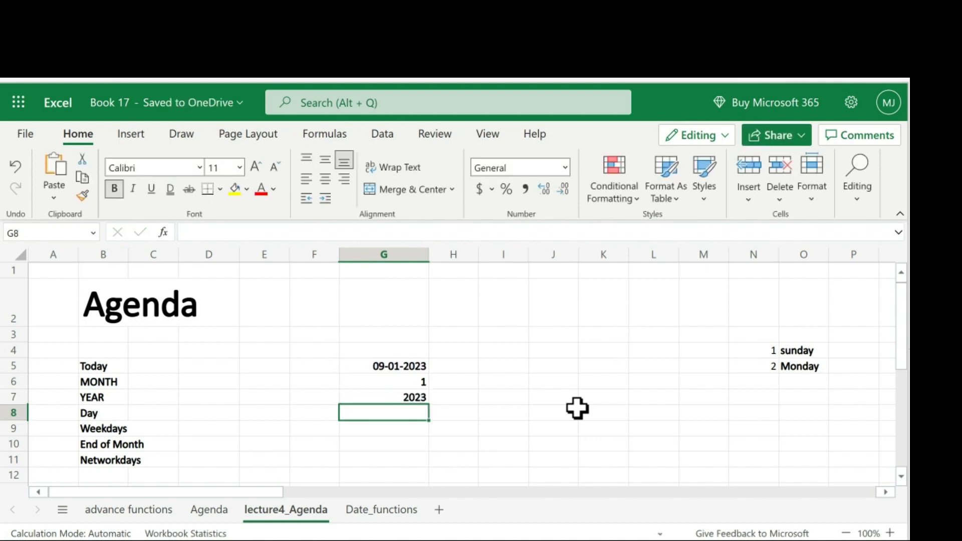
- Enter =DAY(G5) in G8 beside the Day label
type("=day")
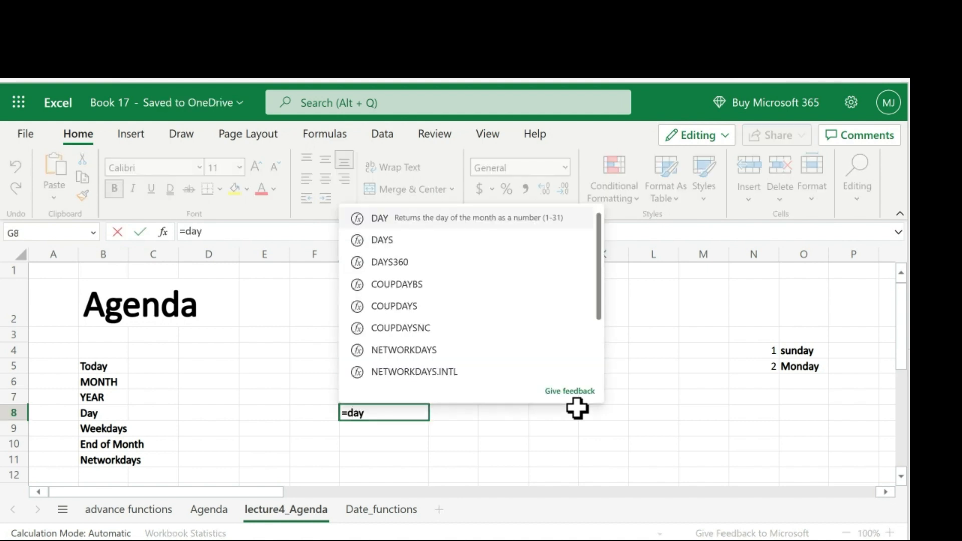
key("Tab")
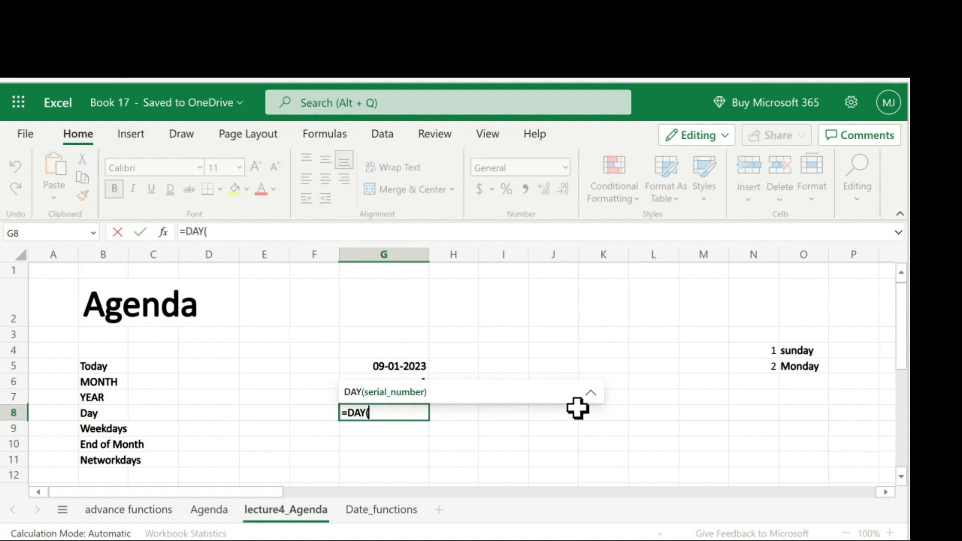
left_click(411, 367)
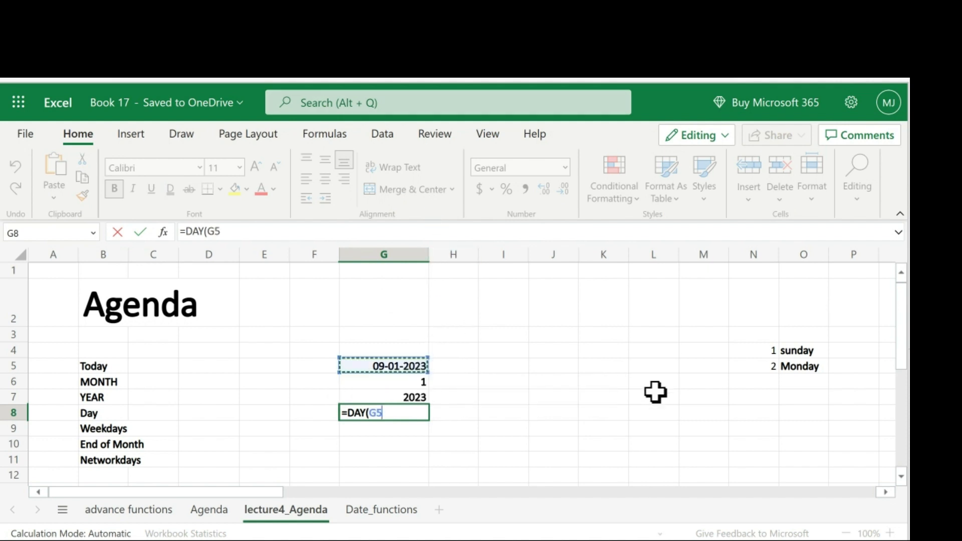
key("Return")
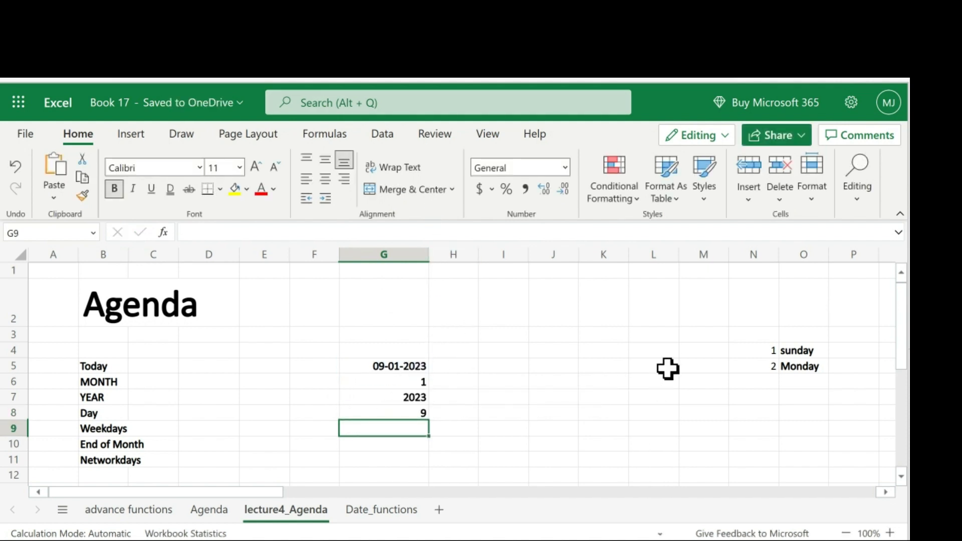
- Examine the day-number list that pairs 1 with sunday and 2 with Monday
scroll(518, 380, "down", 2)
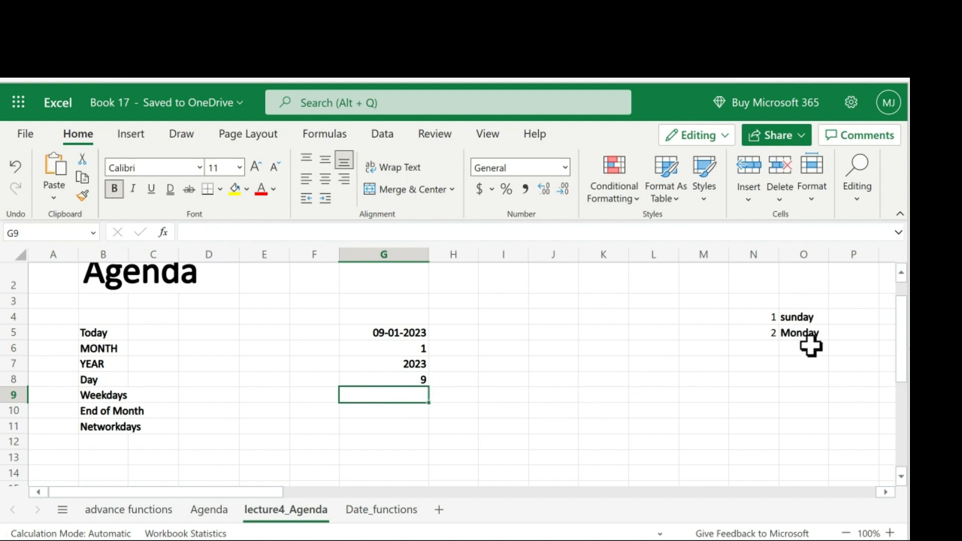
left_click(813, 318)
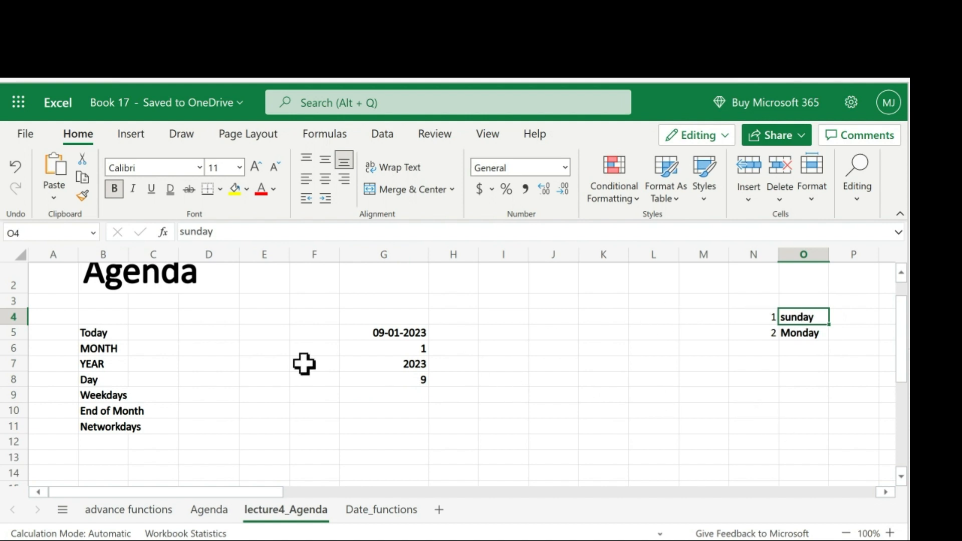
left_click(775, 316)
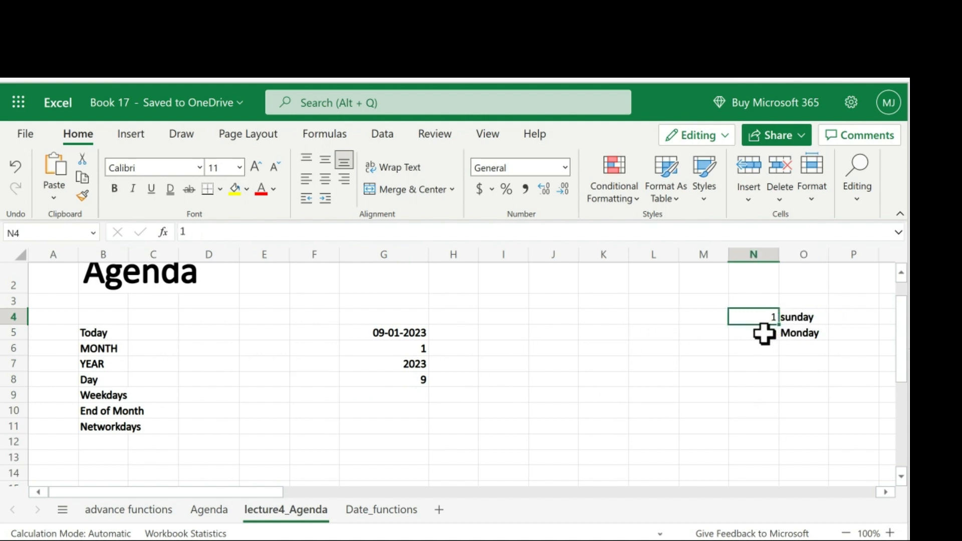
left_click(763, 333)
type("2")
left_click(794, 331)
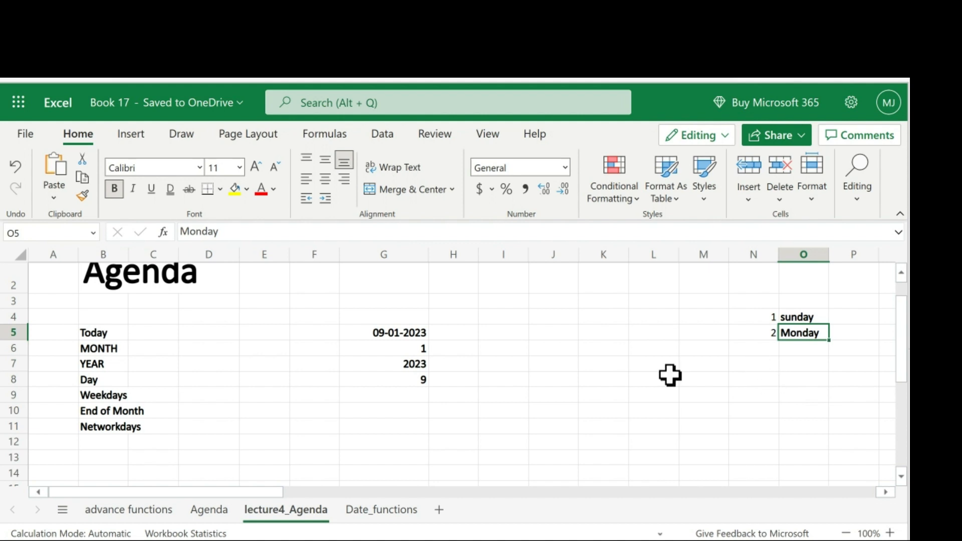
- Enter =WEEKDAY(G5) in G9 beside the Weekdays label
left_click(404, 396)
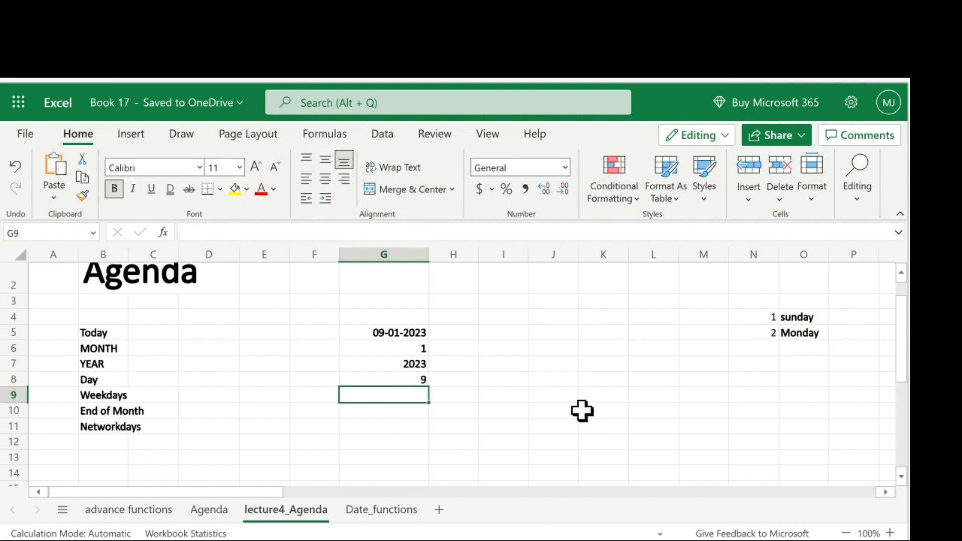
type("=")
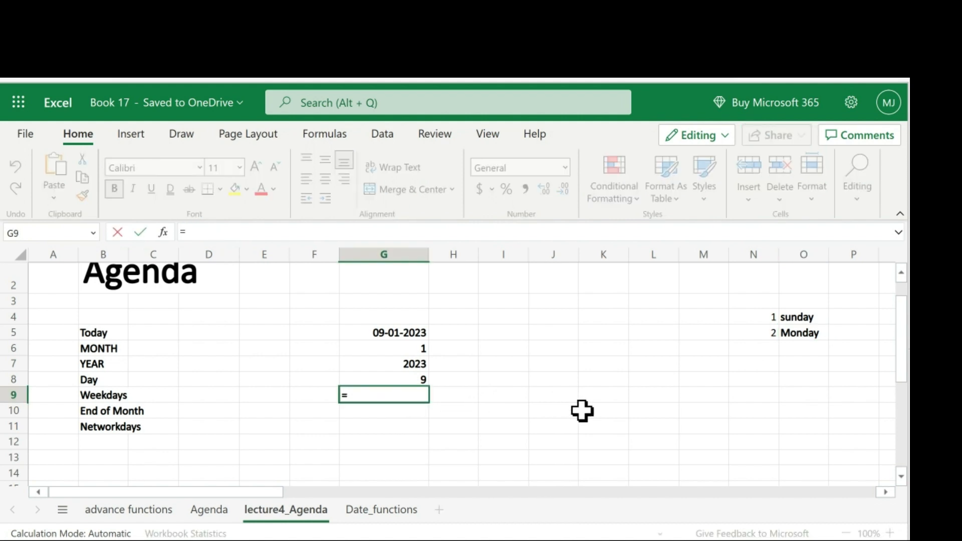
type("w")
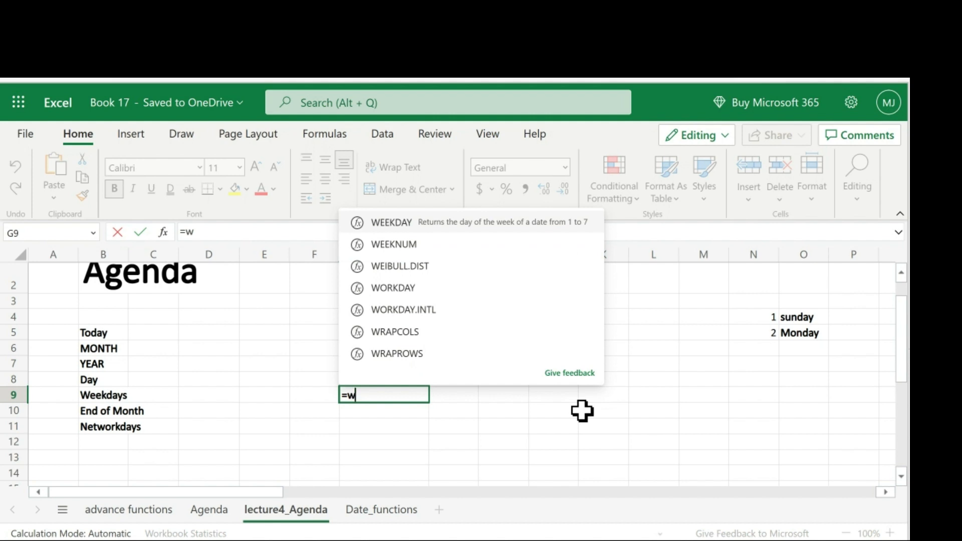
key("Tab")
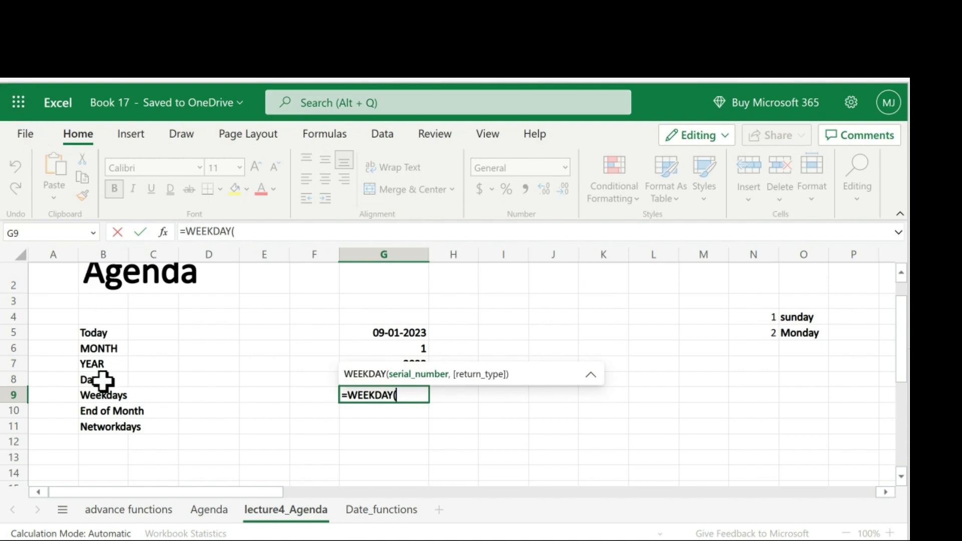
left_click(379, 332)
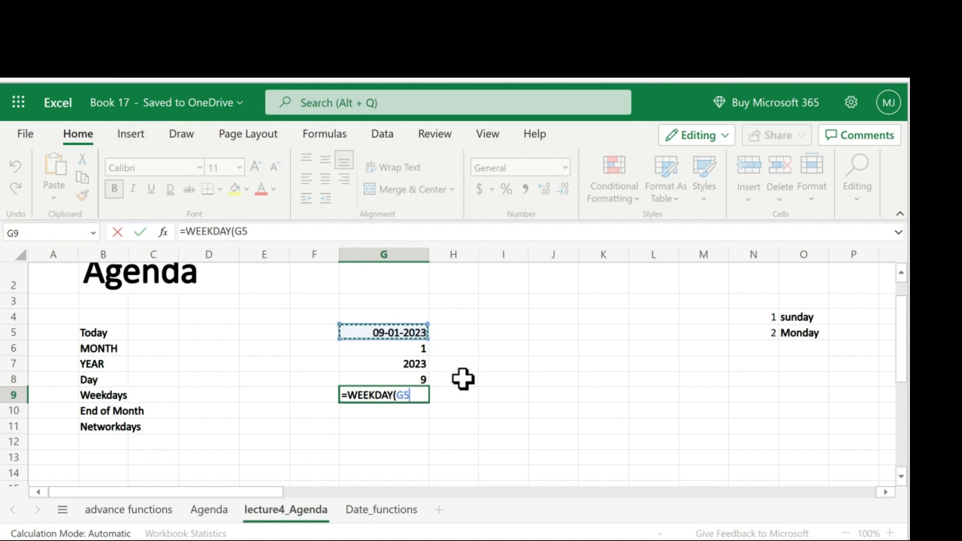
type(")")
key("Return")
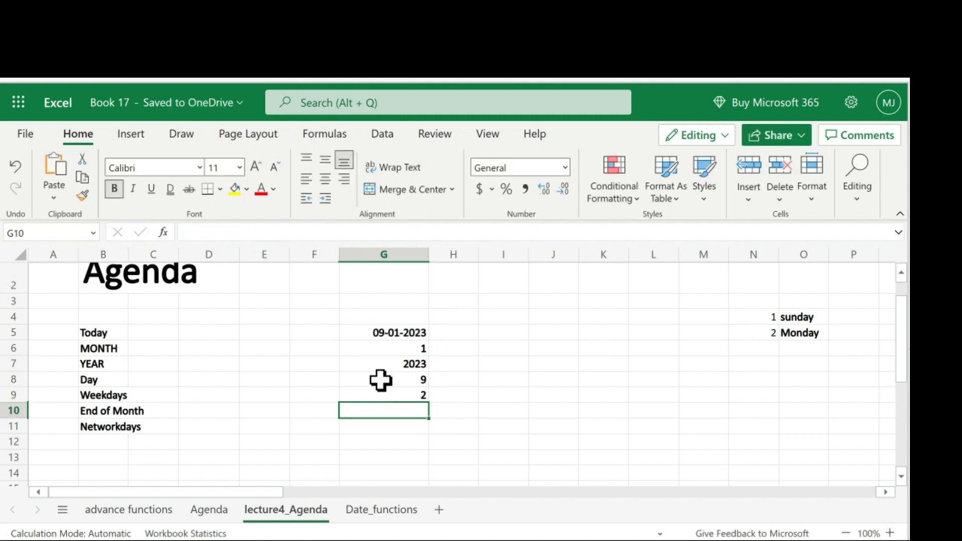
- Compare the weekday result in G9 with the day-number list
left_click(412, 396)
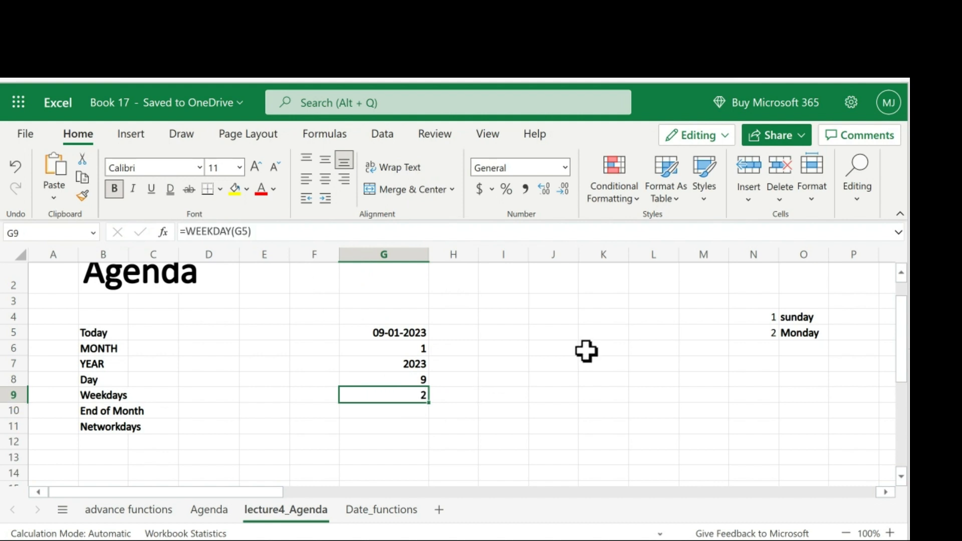
left_click(805, 333)
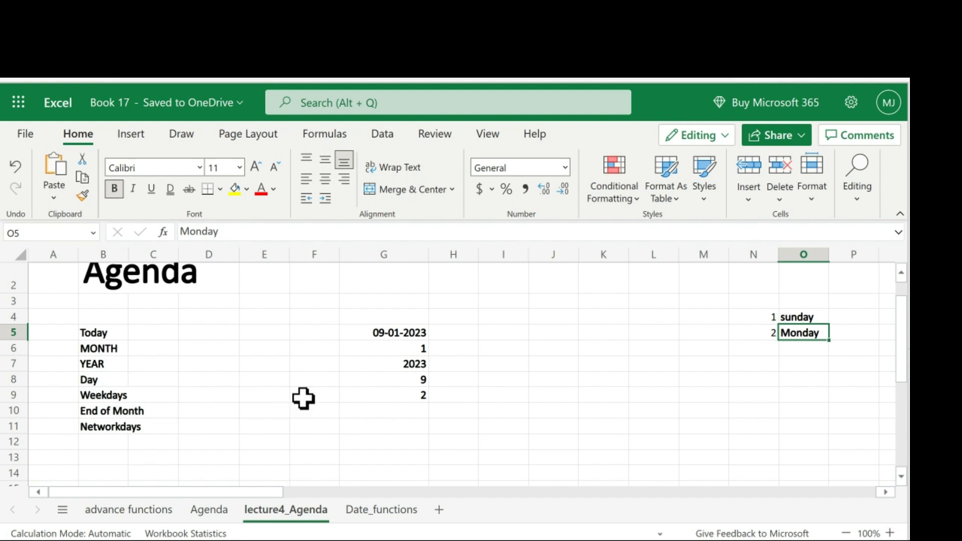
left_click(369, 396)
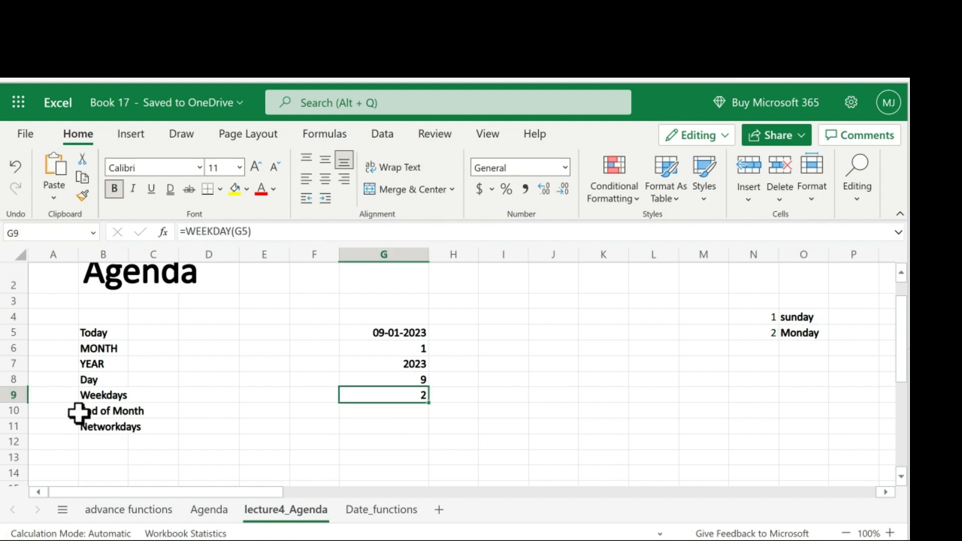
- Enter =EOMONTH(G5,5) in G10 beside the End of Month label
left_click(374, 410)
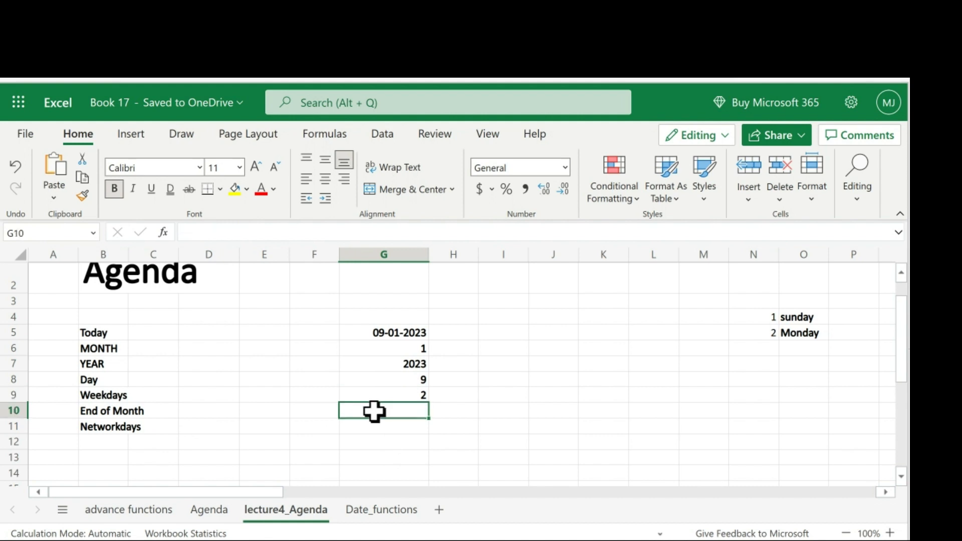
type("=")
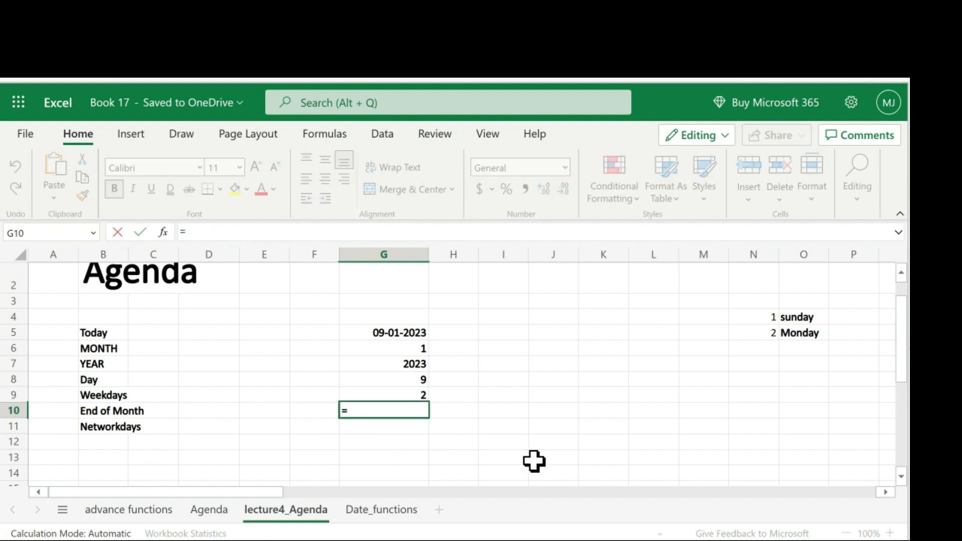
type("eo")
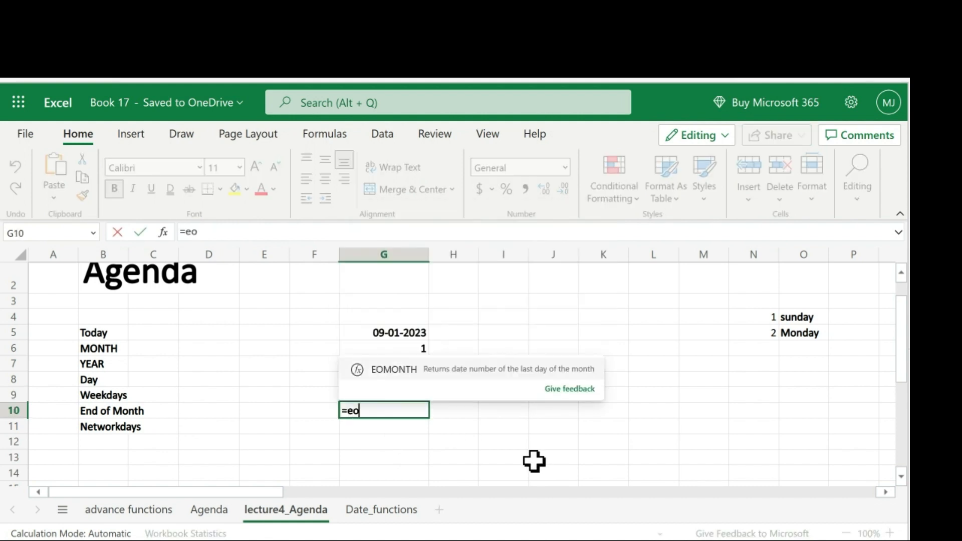
type("mon")
key("Tab")
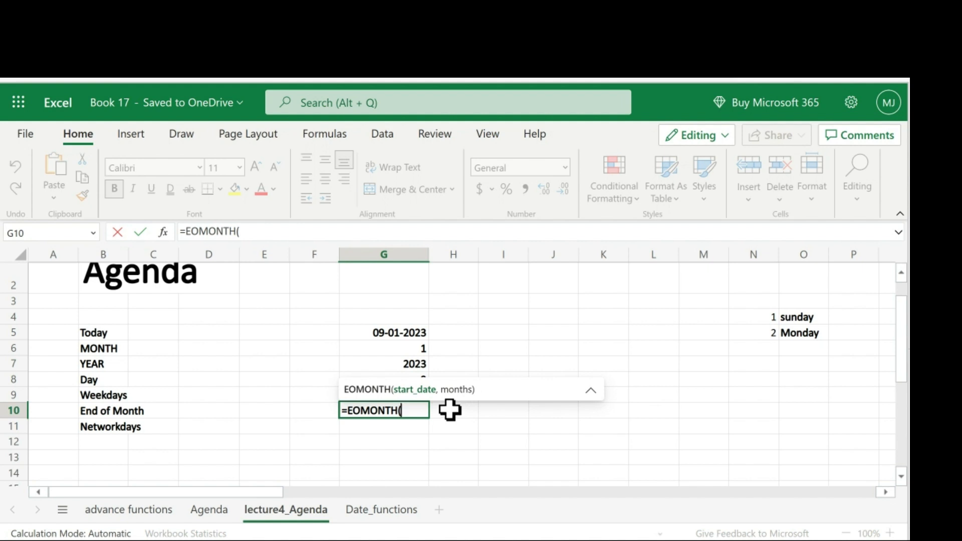
left_click(380, 331)
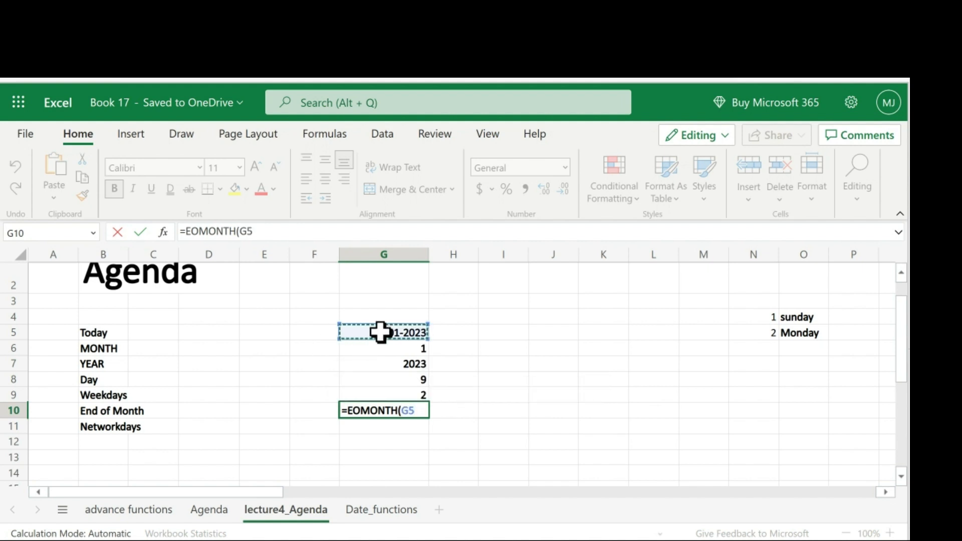
type(",")
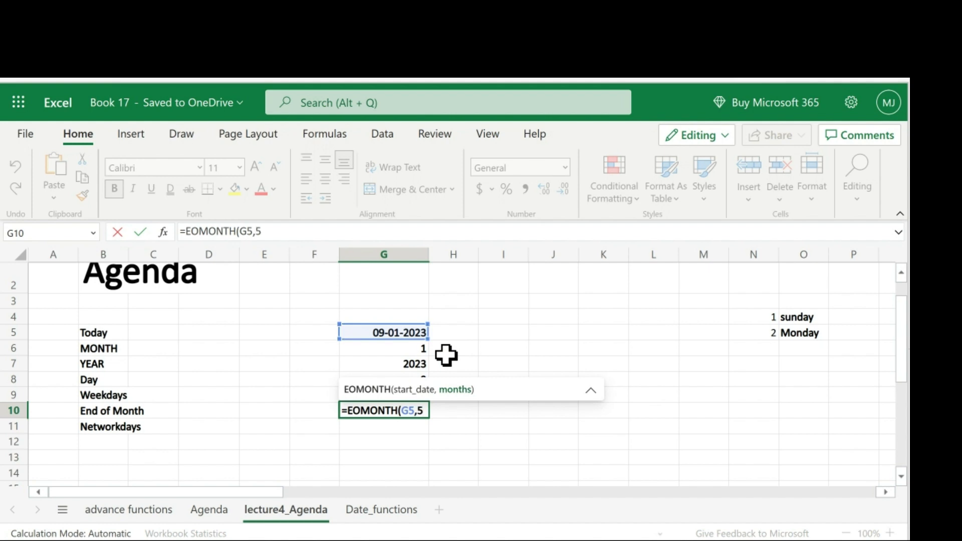
type("5)")
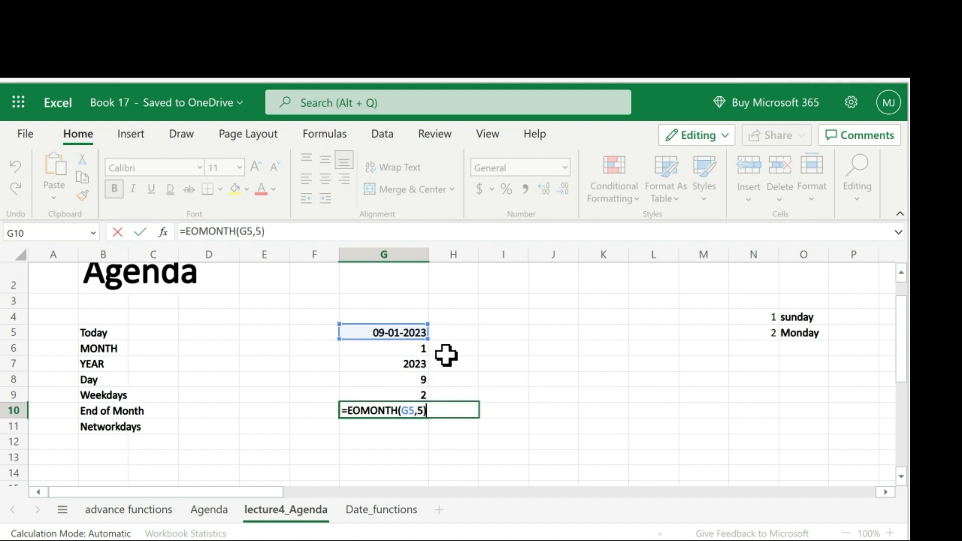
key("Return")
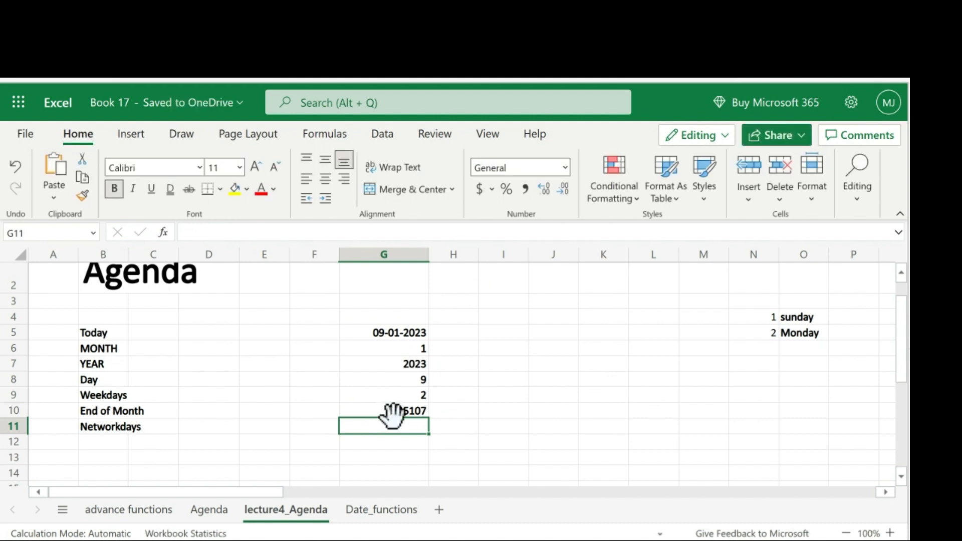
left_click(414, 402)
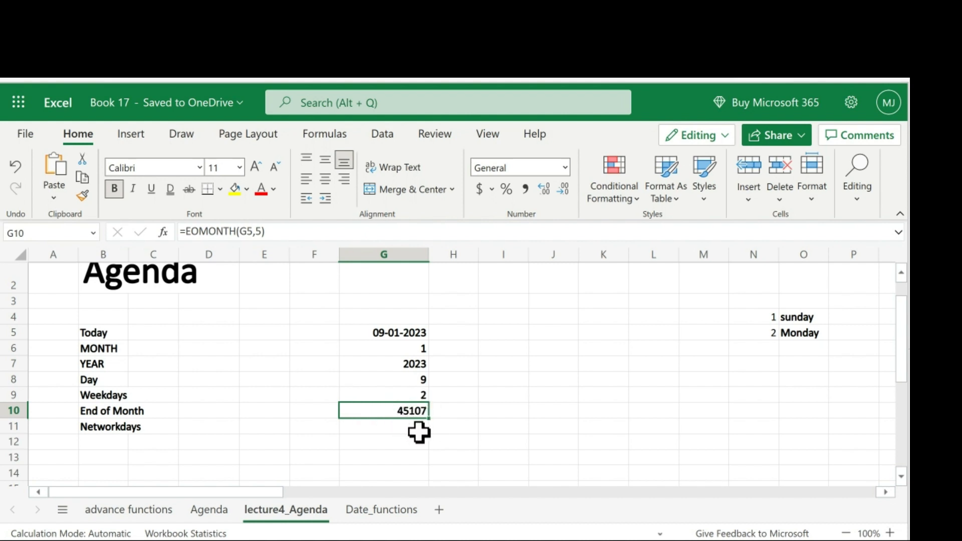
right_click(370, 410)
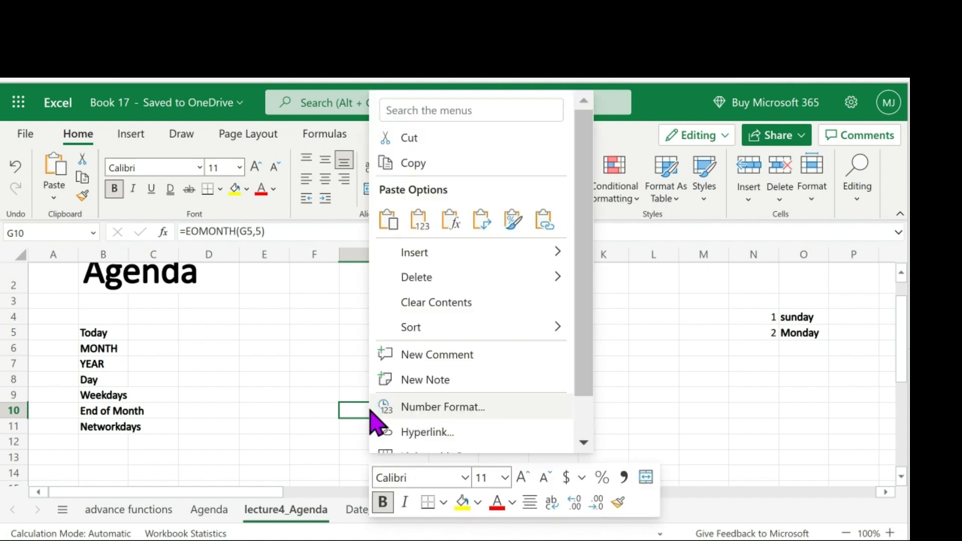
left_click(432, 409)
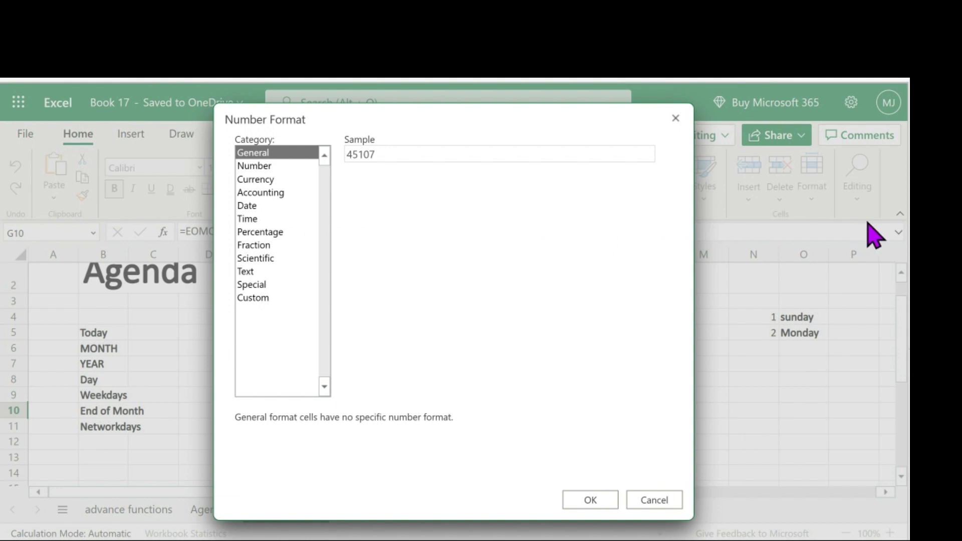
left_click(675, 119)
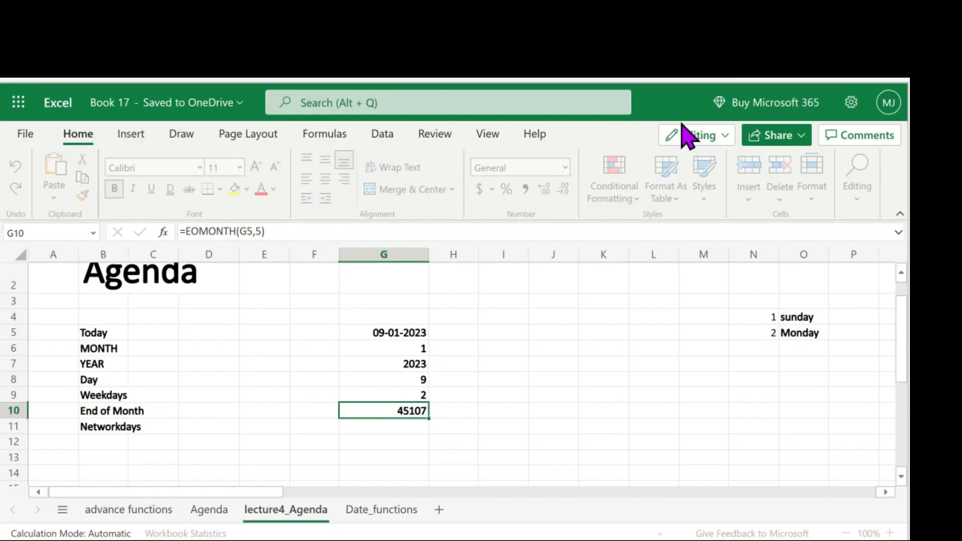
- Apply the Date number format to the end-of-month result in G10
right_click(375, 412)
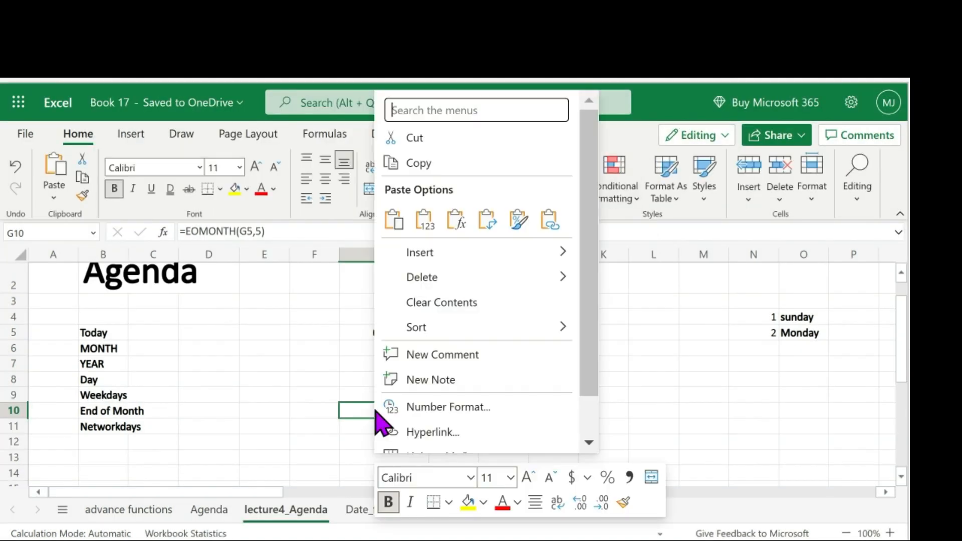
left_click(483, 406)
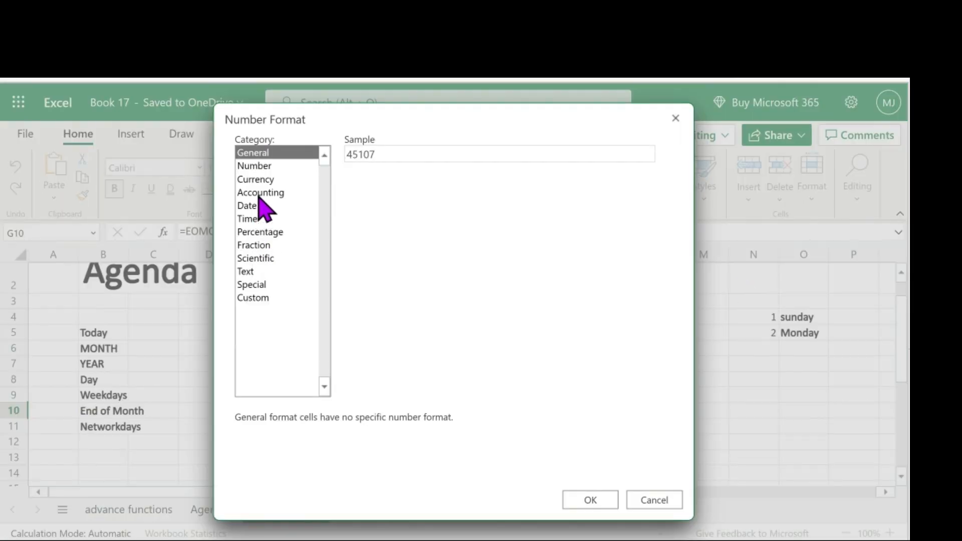
left_click(257, 207)
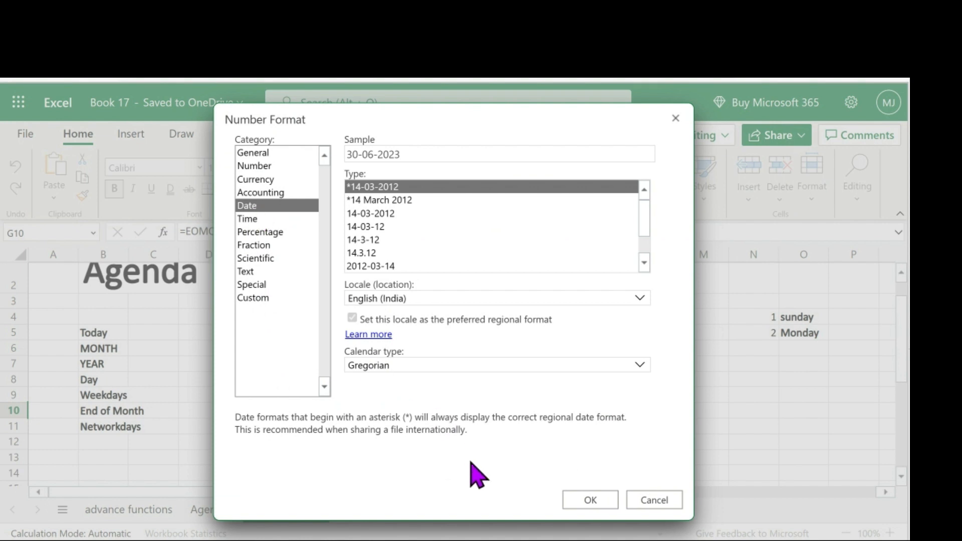
left_click(599, 505)
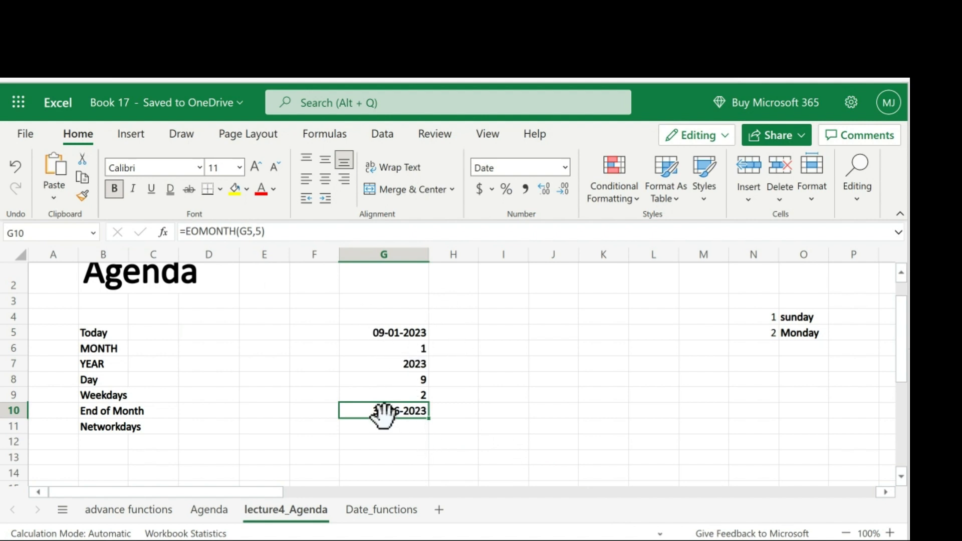
- Compare the Today date in G5 with the end-of-month date in G10
scroll(478, 394, "down", 1)
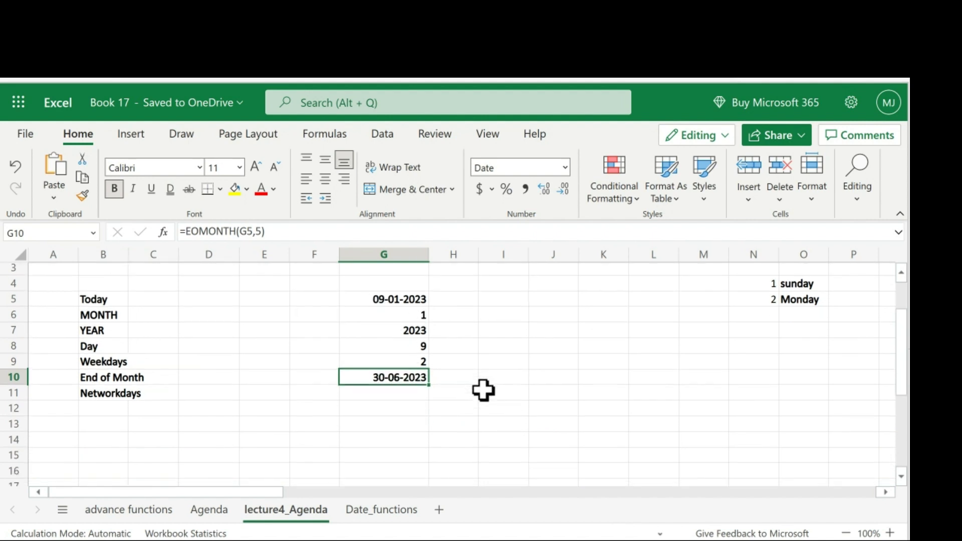
left_click(516, 381)
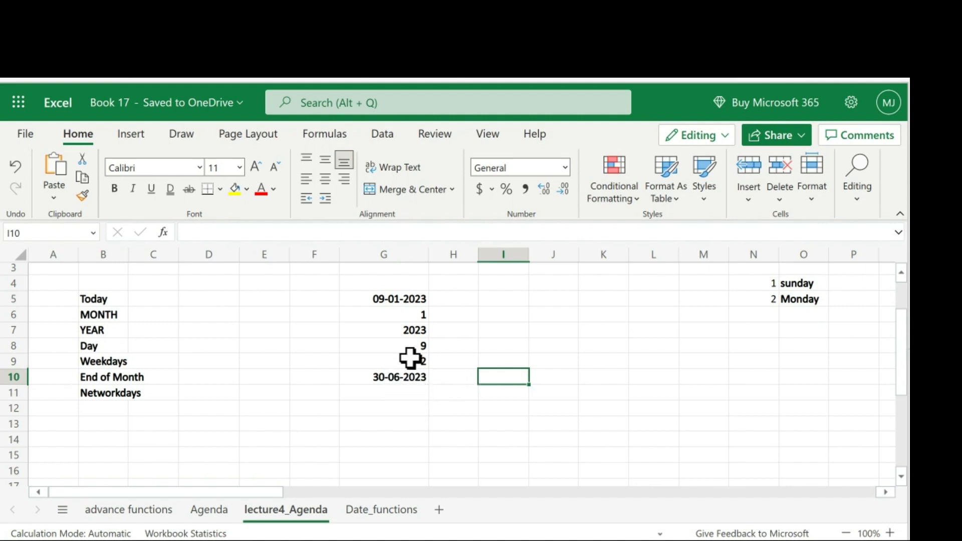
scroll(408, 360, "up", 1)
scroll(403, 345, "down", 1)
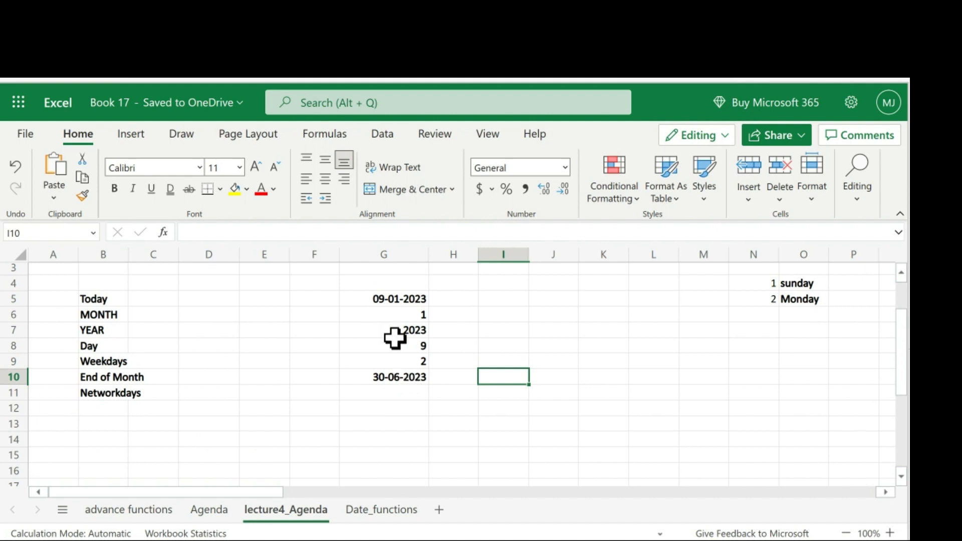
left_click(404, 297)
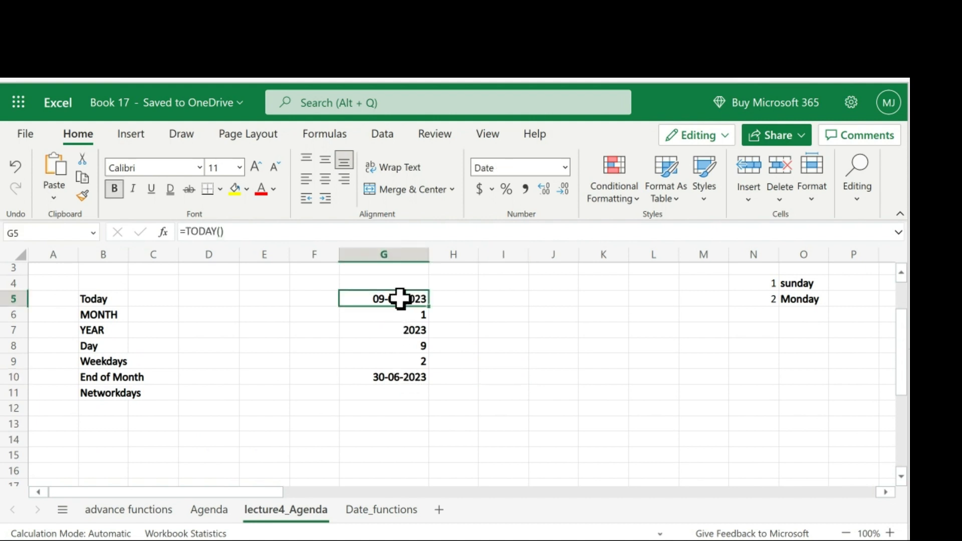
left_click(409, 385)
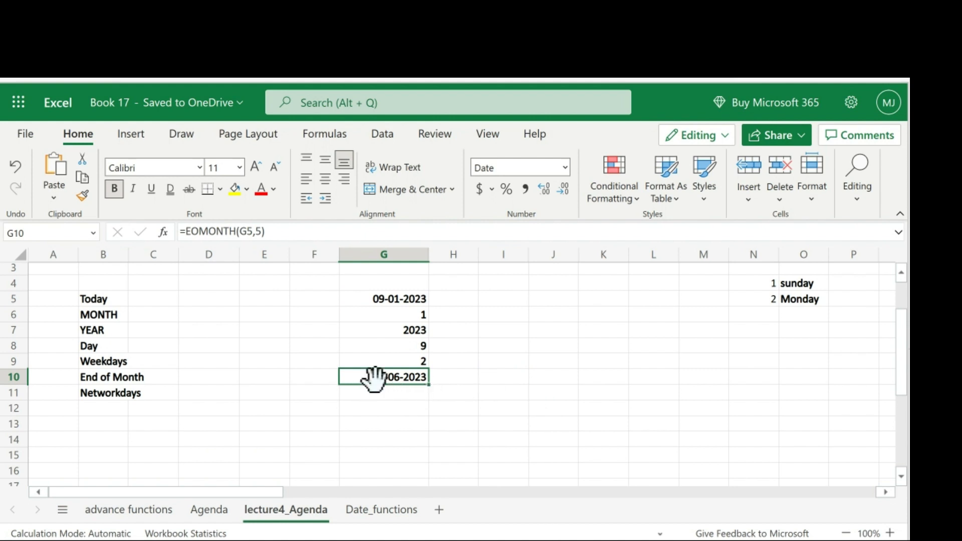
- Enter =EOMONTH(G5,-5) in I10 beside the first end-of-month result
left_click(503, 378)
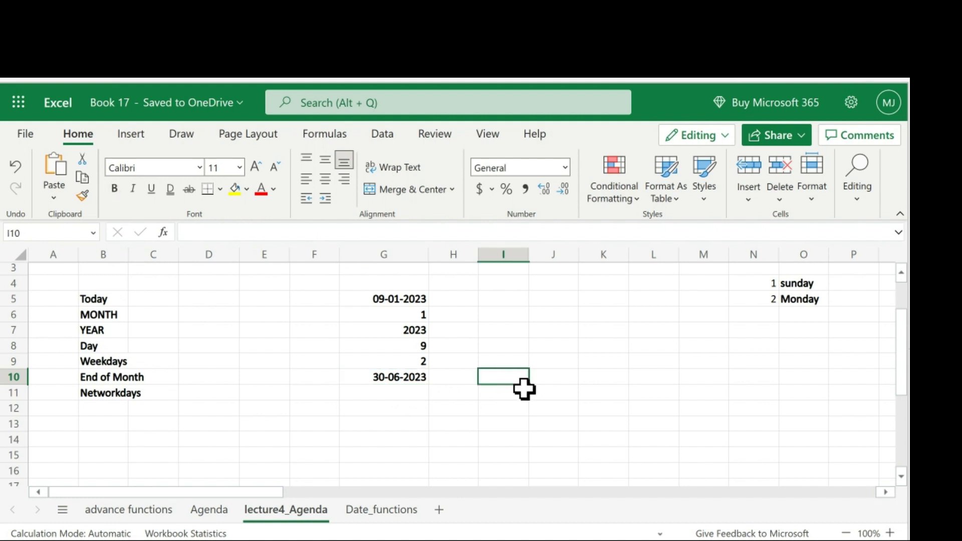
type("=")
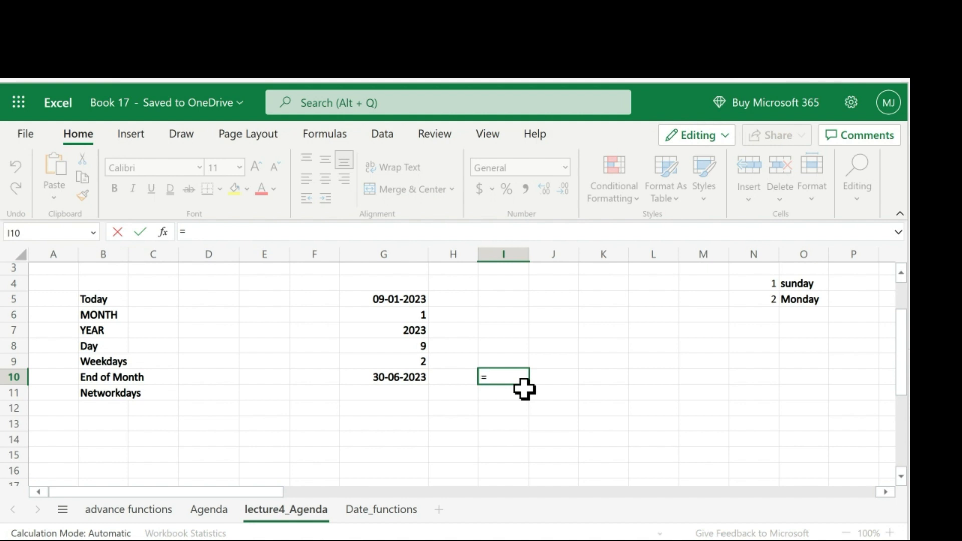
type("eo")
key("Tab")
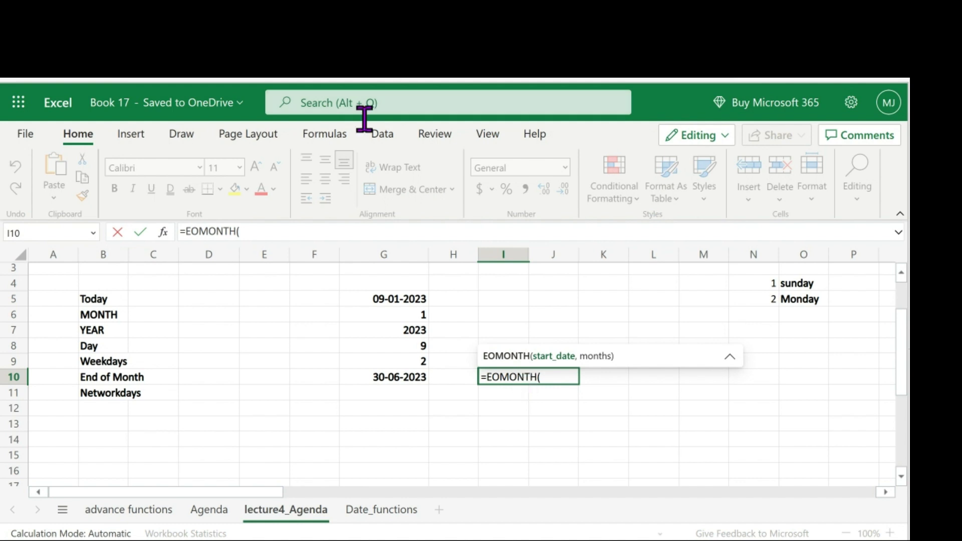
left_click(397, 297)
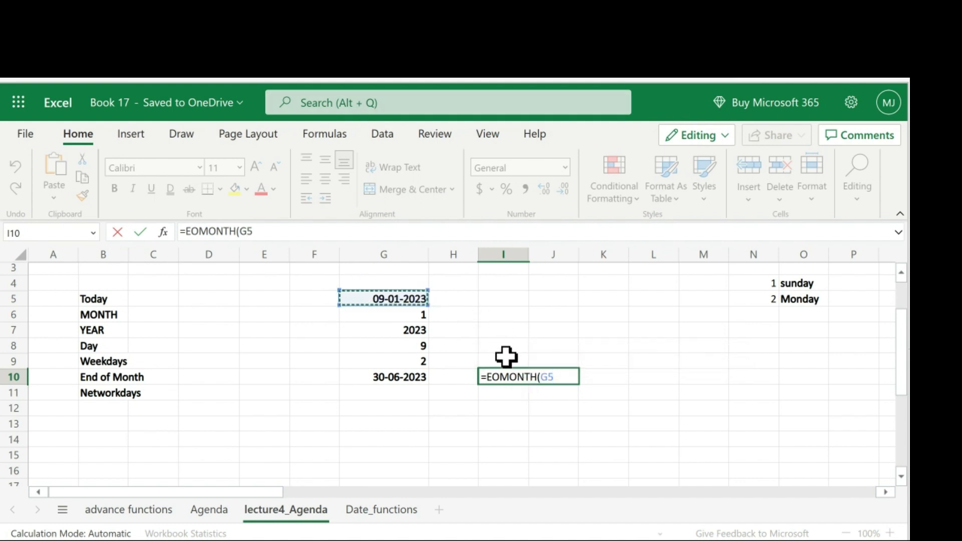
type(",-5")
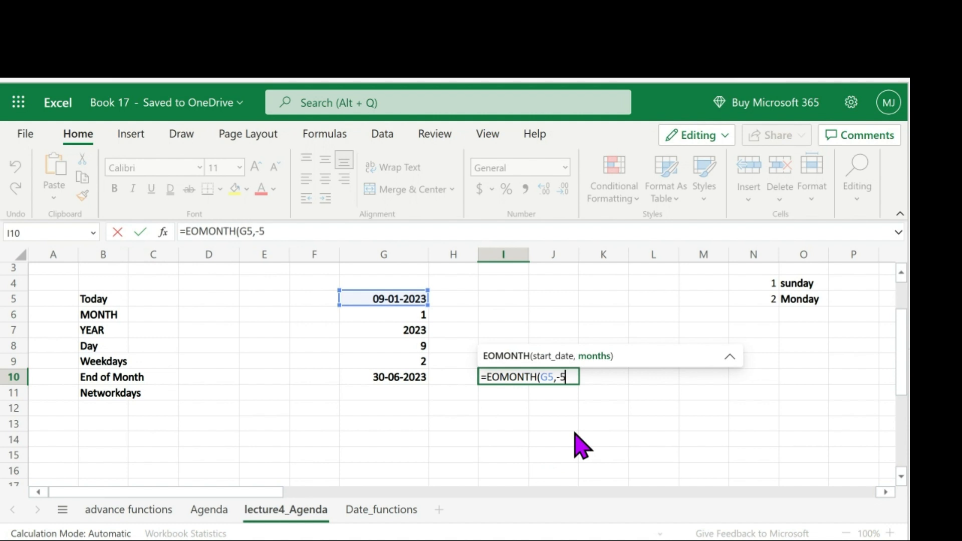
type(")")
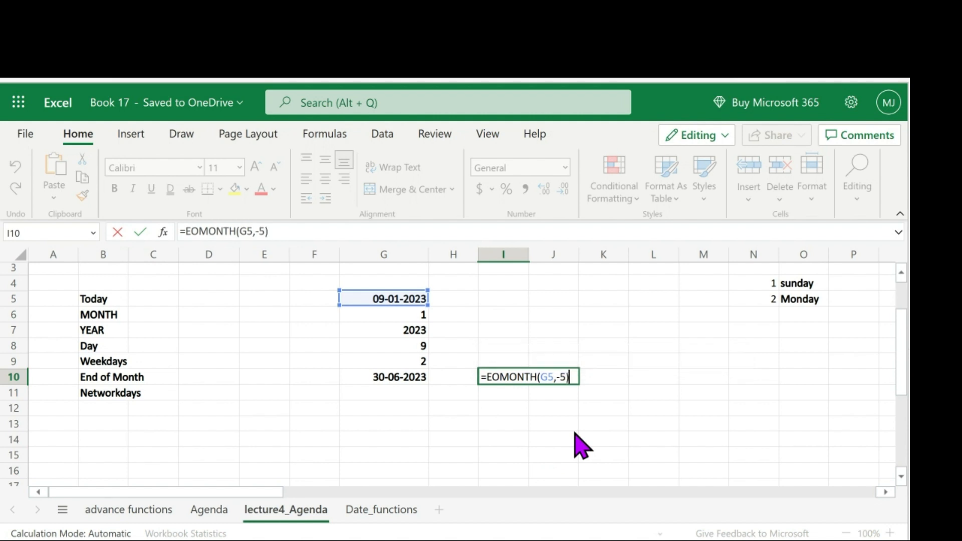
key("Return")
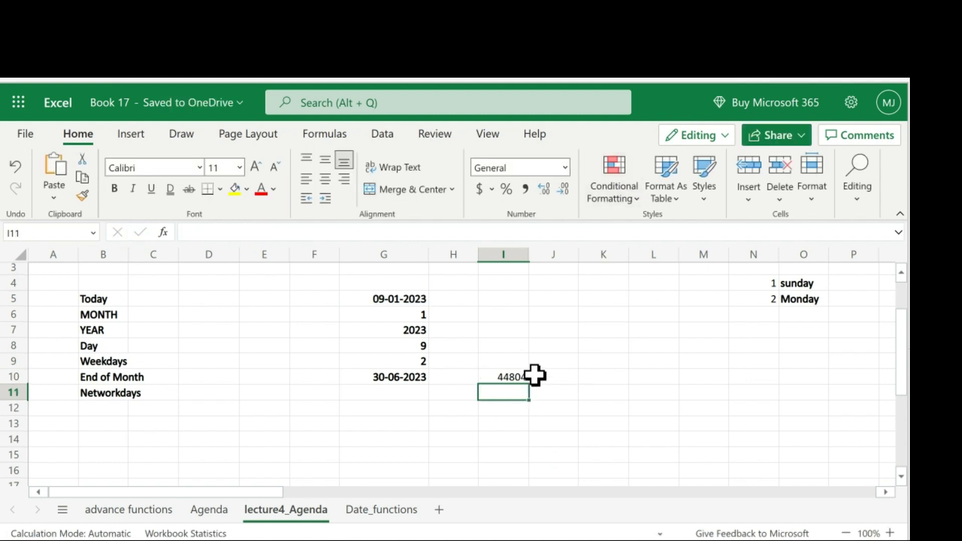
- Apply the Date number format to the result in I10
left_click(512, 373)
right_click(507, 380)
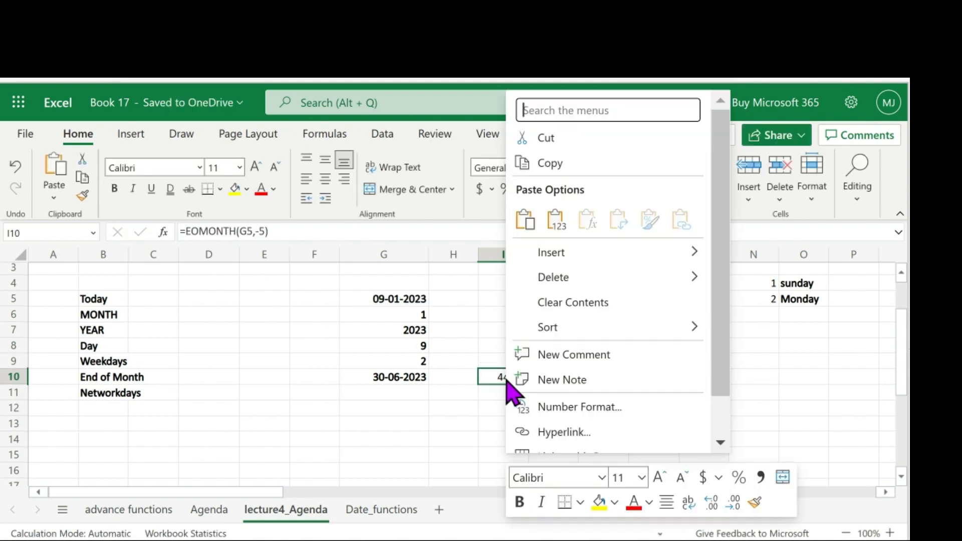
left_click(562, 407)
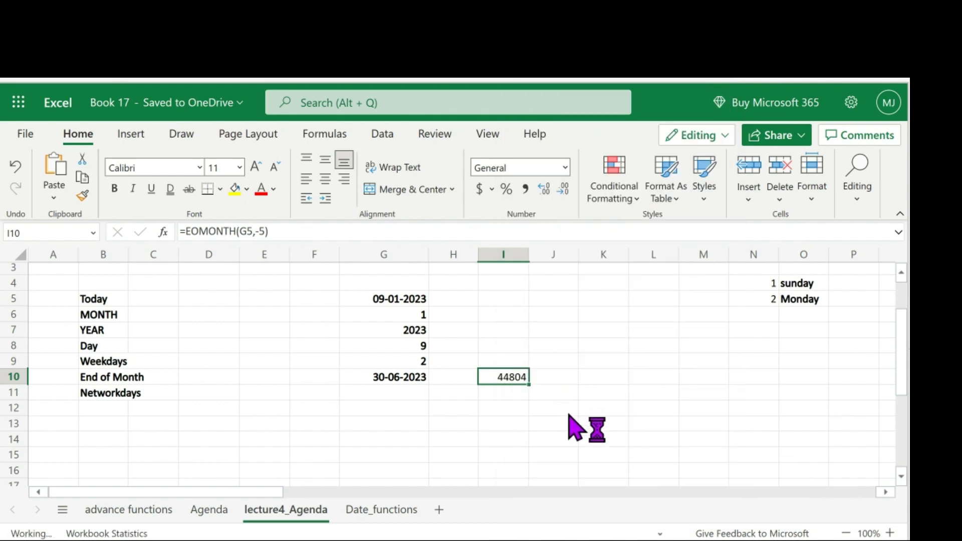
left_click(249, 206)
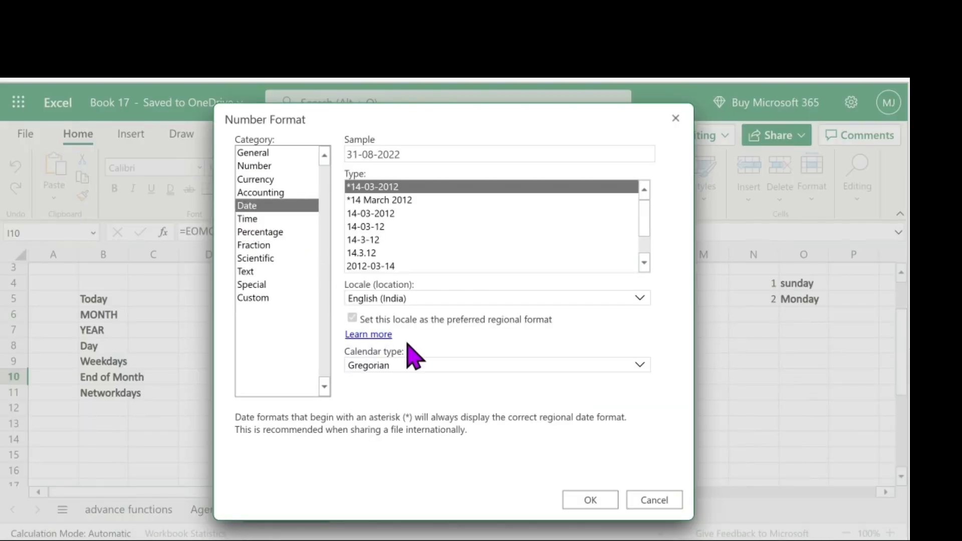
left_click(589, 501)
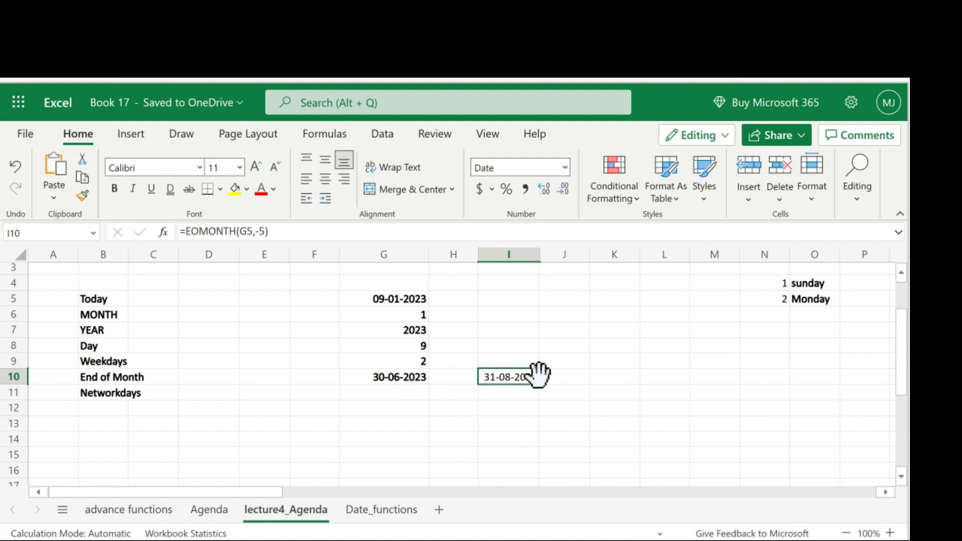
- Enter =NETWORKDAYS(G5,G10) in G11 to count workdays between the Today date and the end-of-month date
scroll(546, 368, "down", 1)
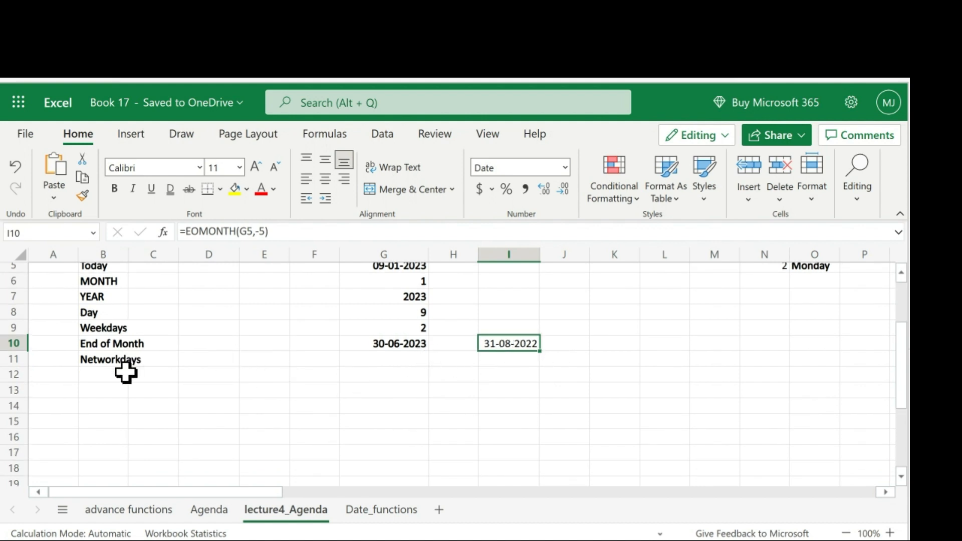
left_click(365, 360)
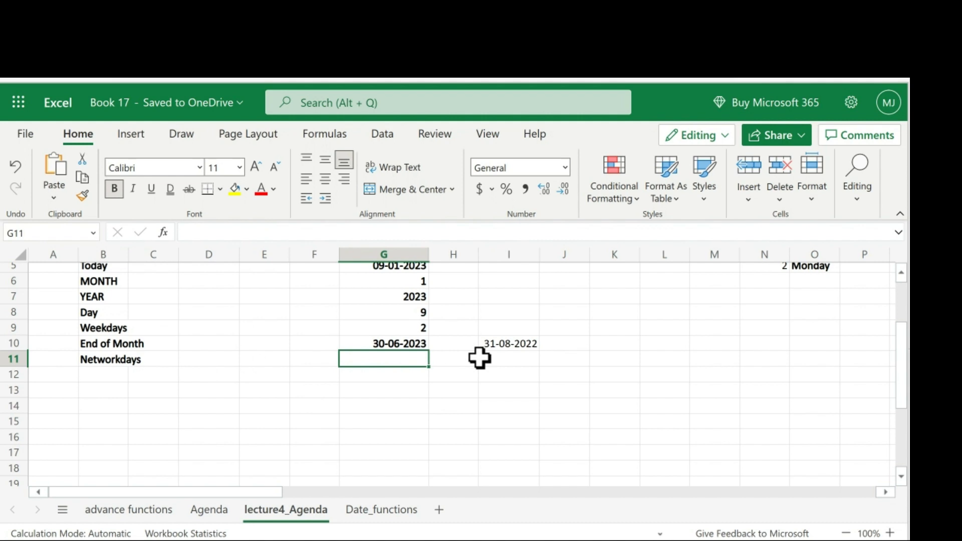
type("=")
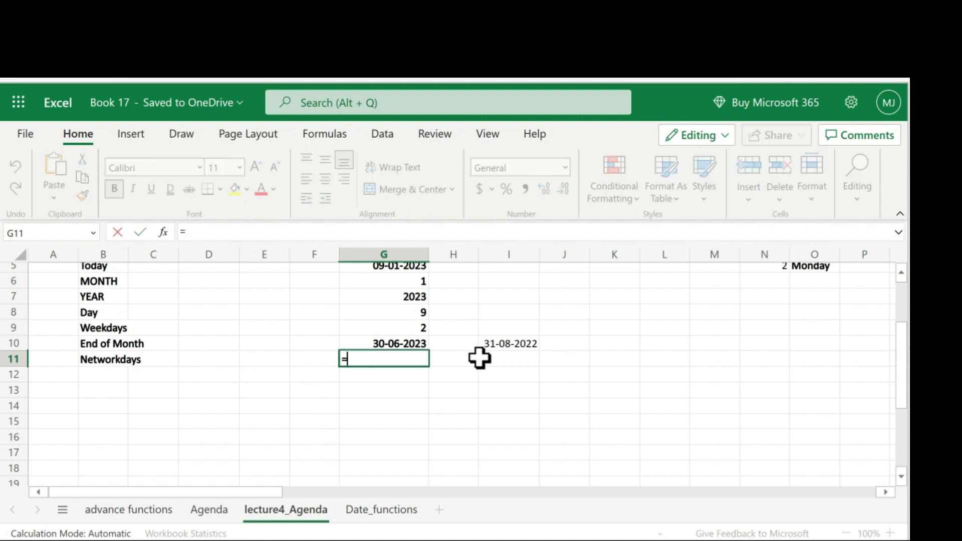
type("ne")
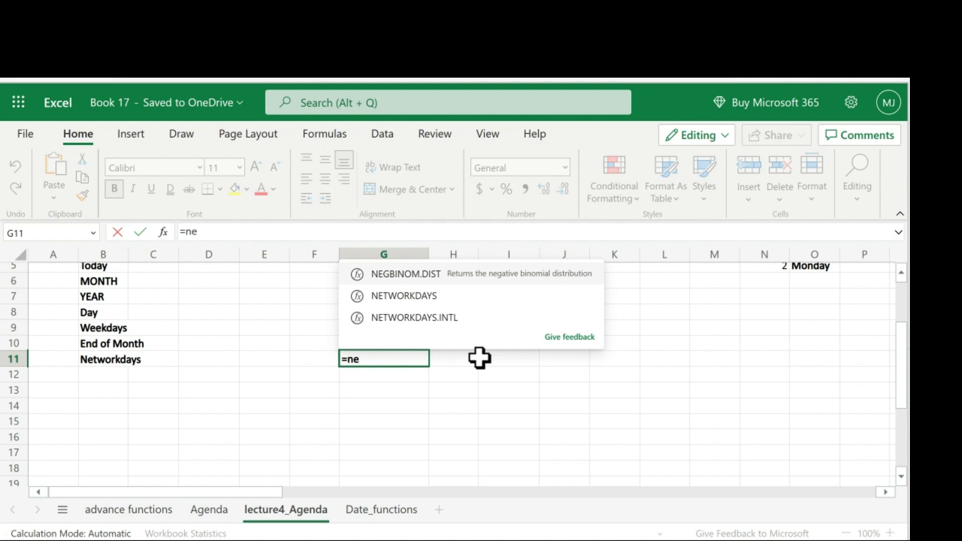
type("t")
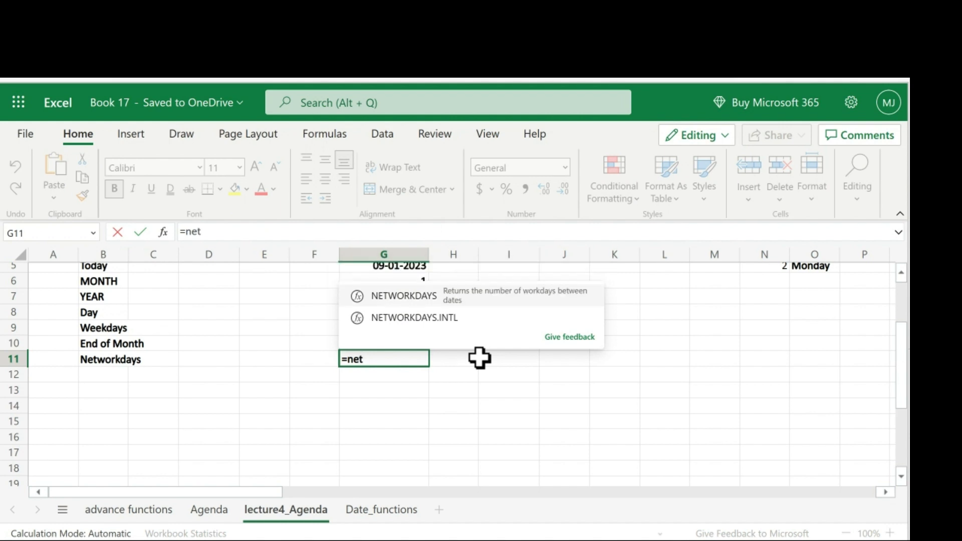
left_click(412, 296)
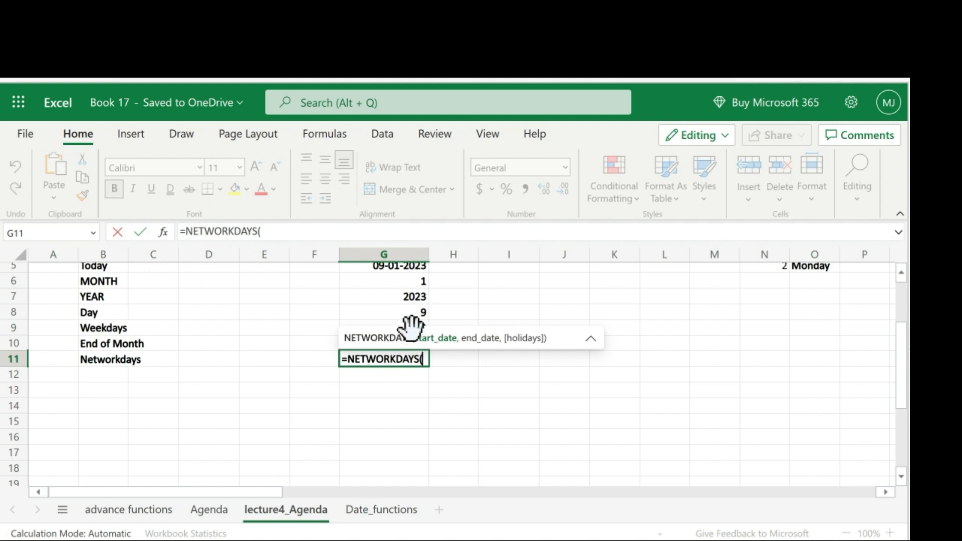
left_click(408, 266)
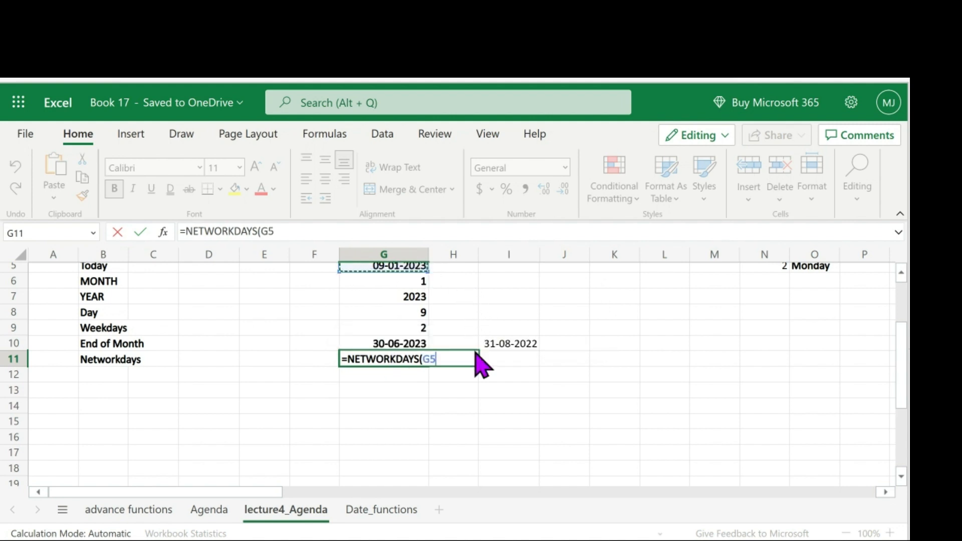
type(",")
scroll(444, 311, "down", 2)
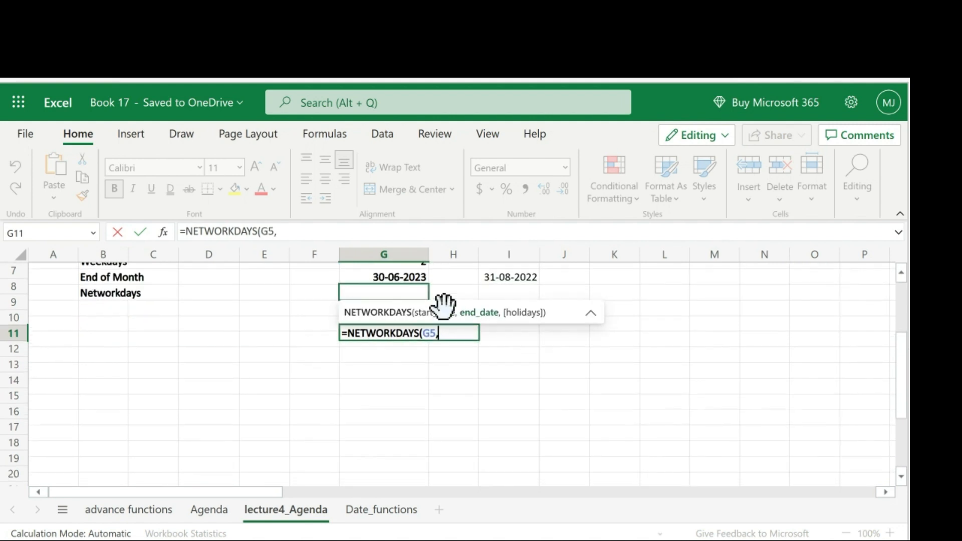
scroll(429, 345, "up", 1)
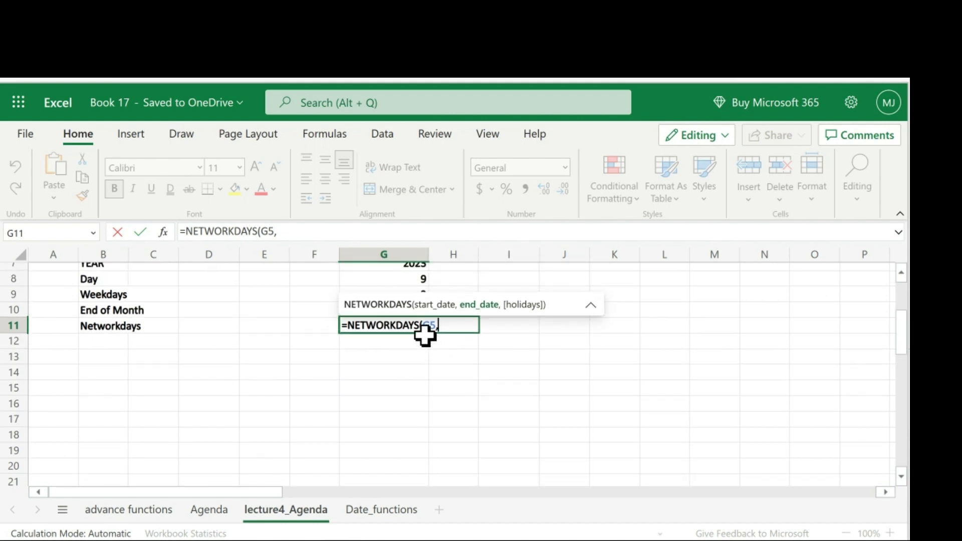
left_click(266, 358)
left_click(387, 309)
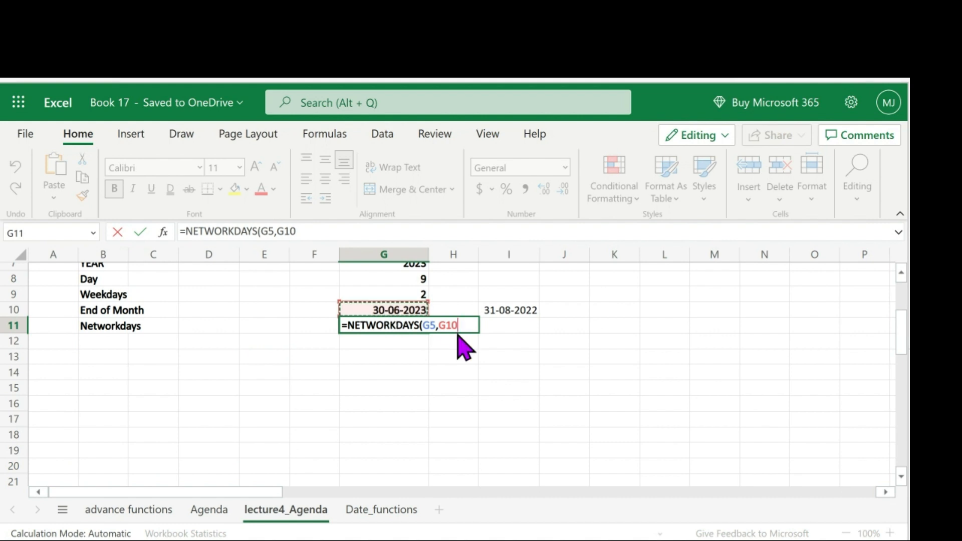
type(",")
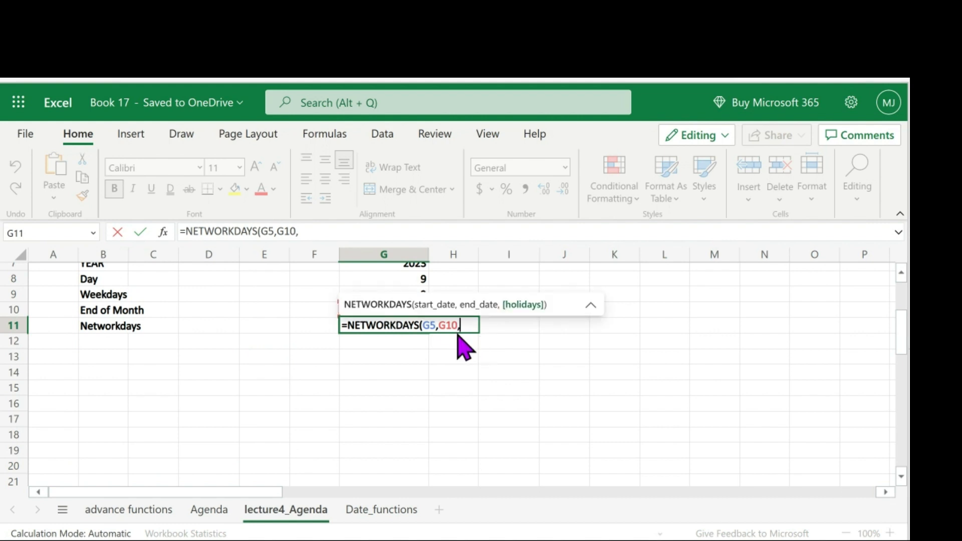
key("BackSpace")
type(")")
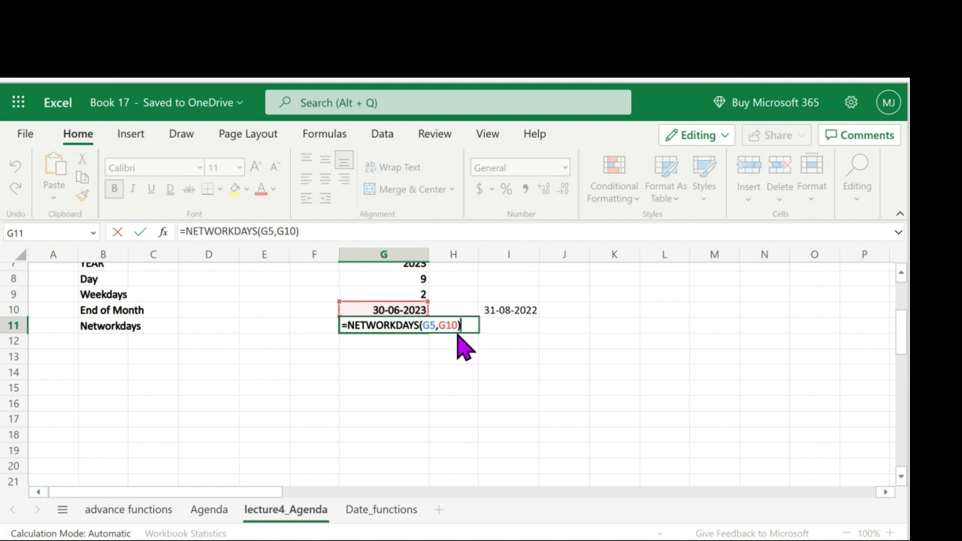
key("Return")
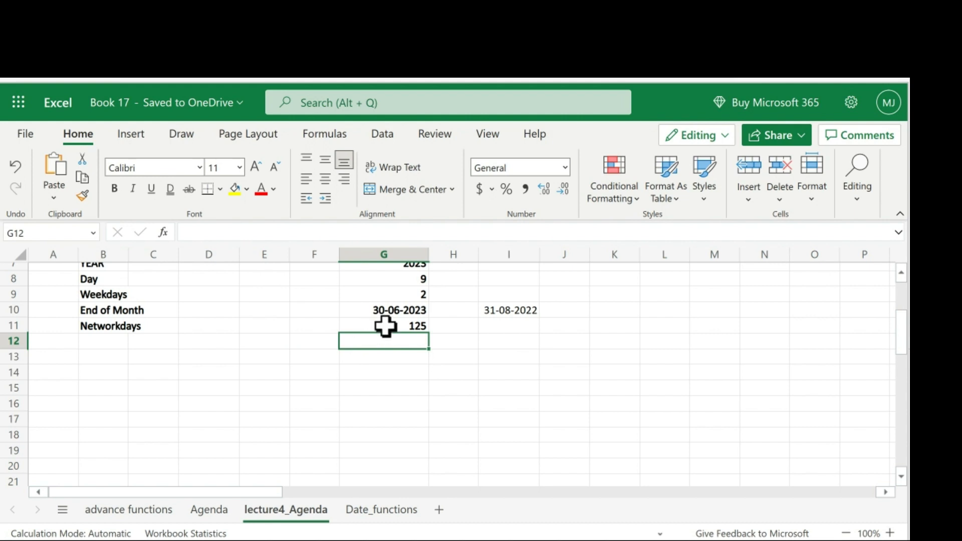
scroll(395, 345, "up", 1)
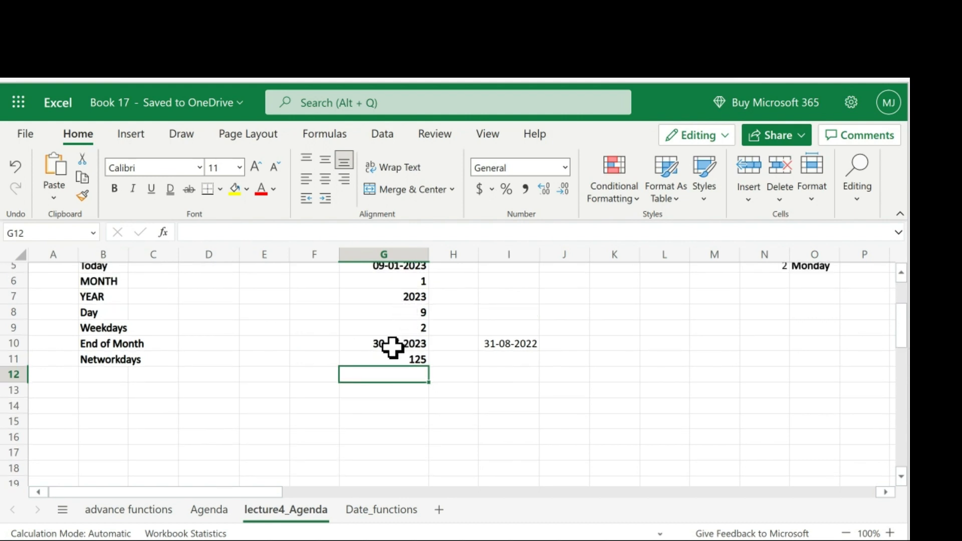
scroll(516, 350, "up", 2)
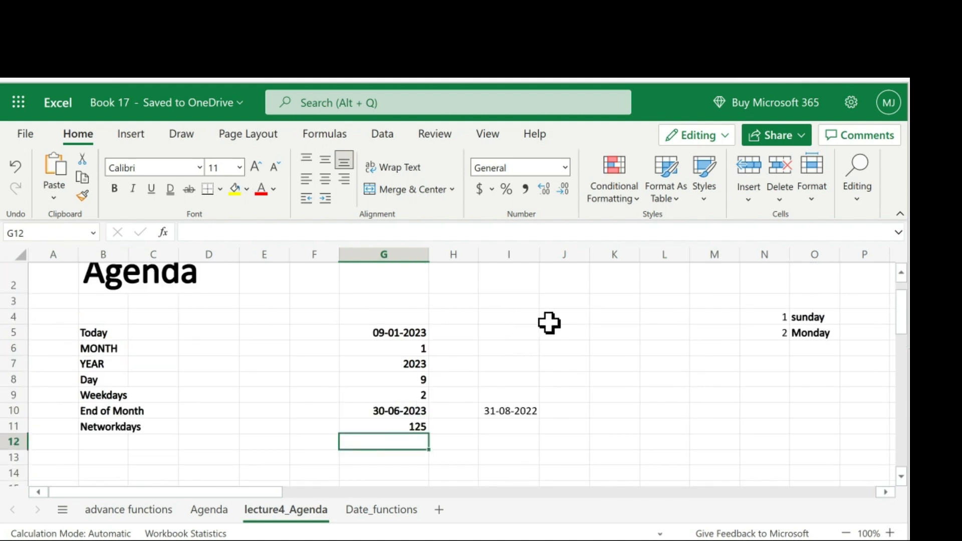
scroll(424, 347, "up", 2)
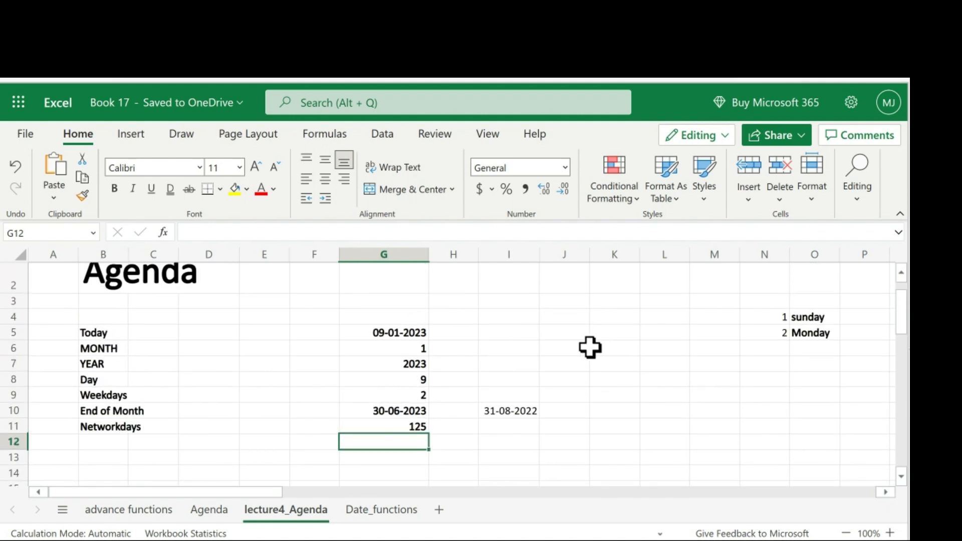
scroll(586, 354, "down", 2)
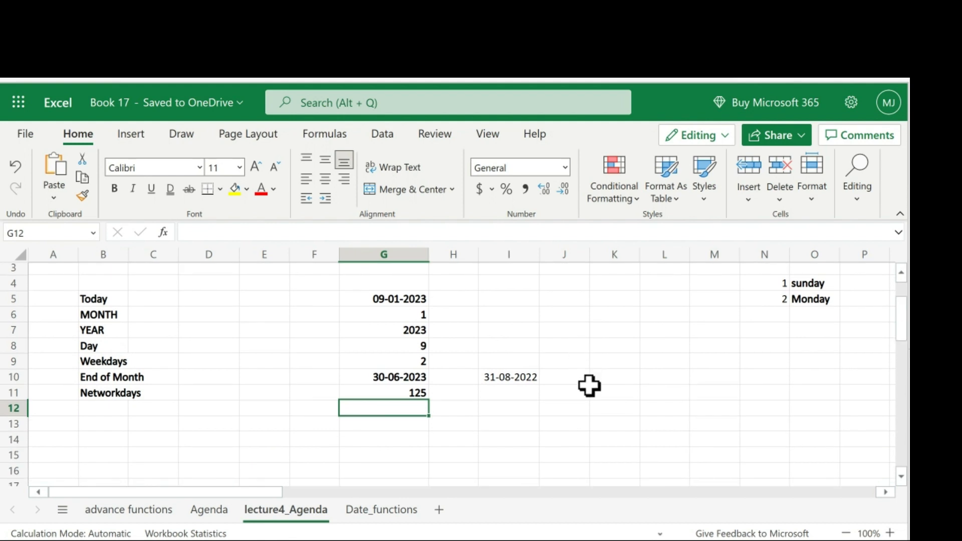
scroll(589, 386, "up", 1)
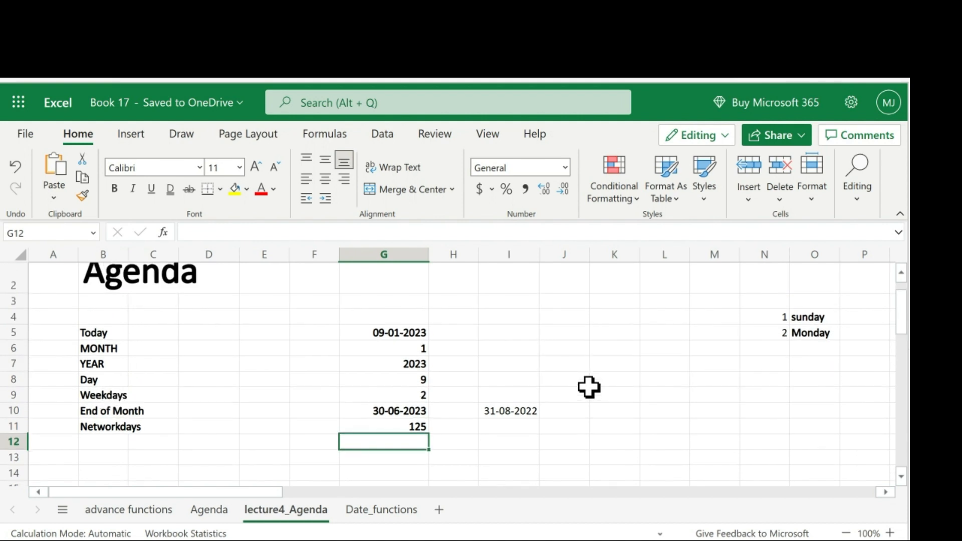
scroll(588, 386, "down", 2)
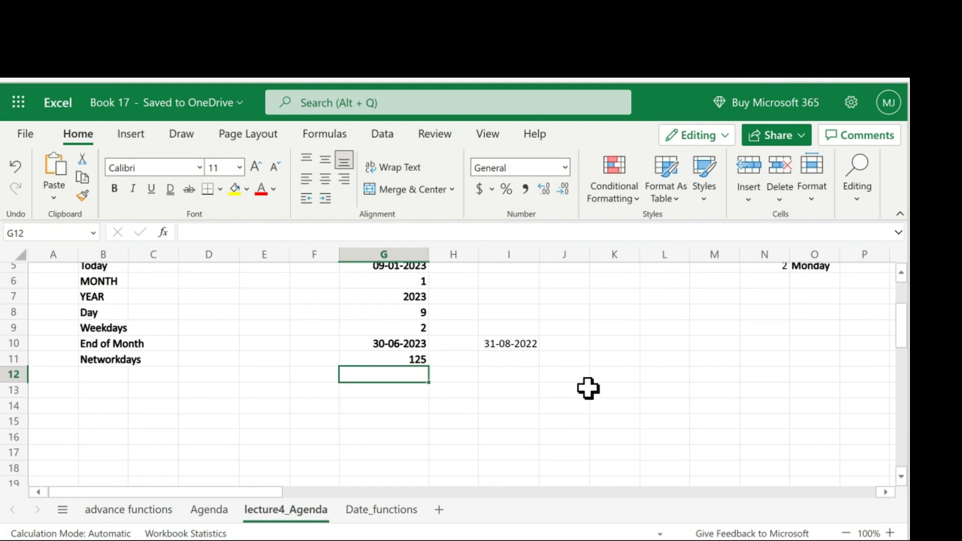